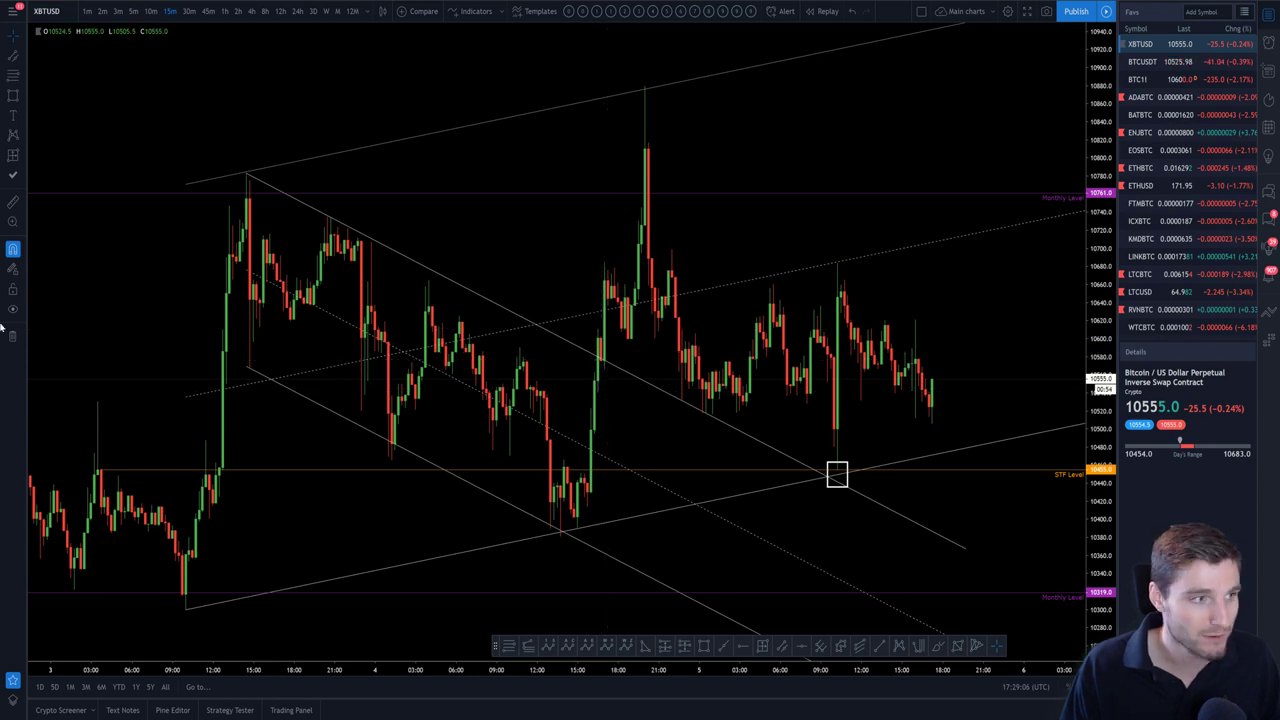
click(13, 55)
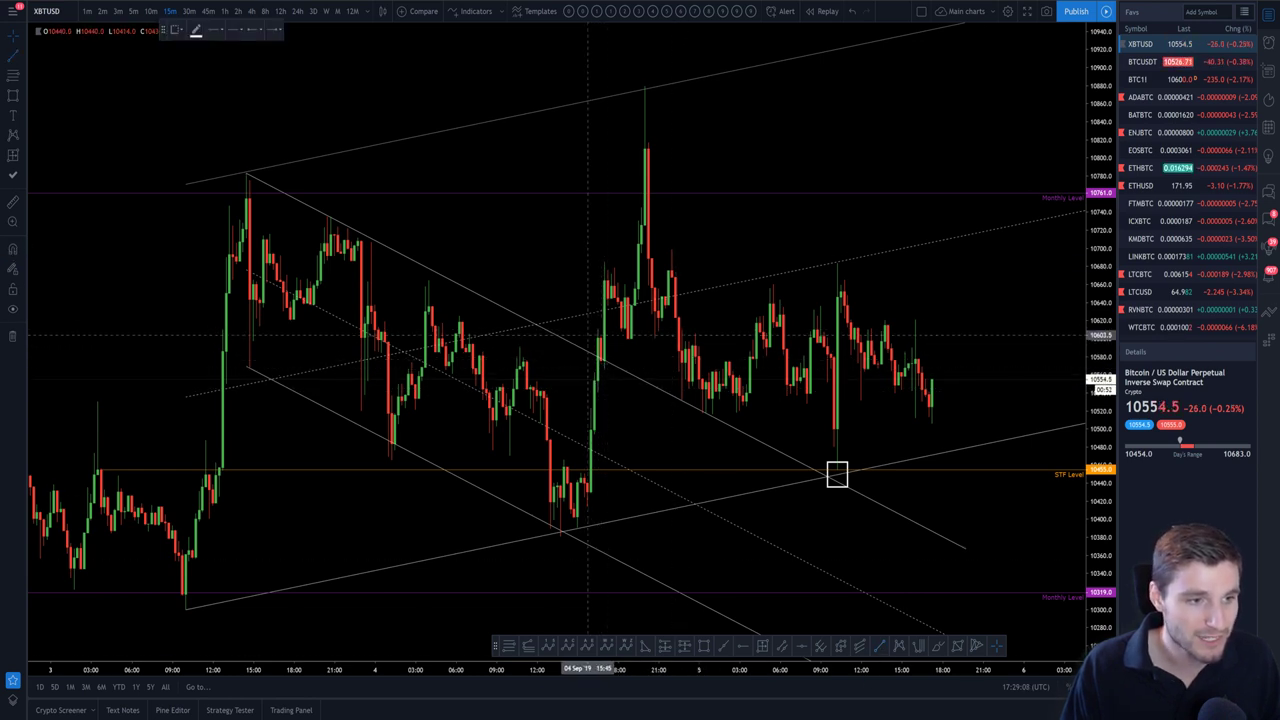
click(587, 339)
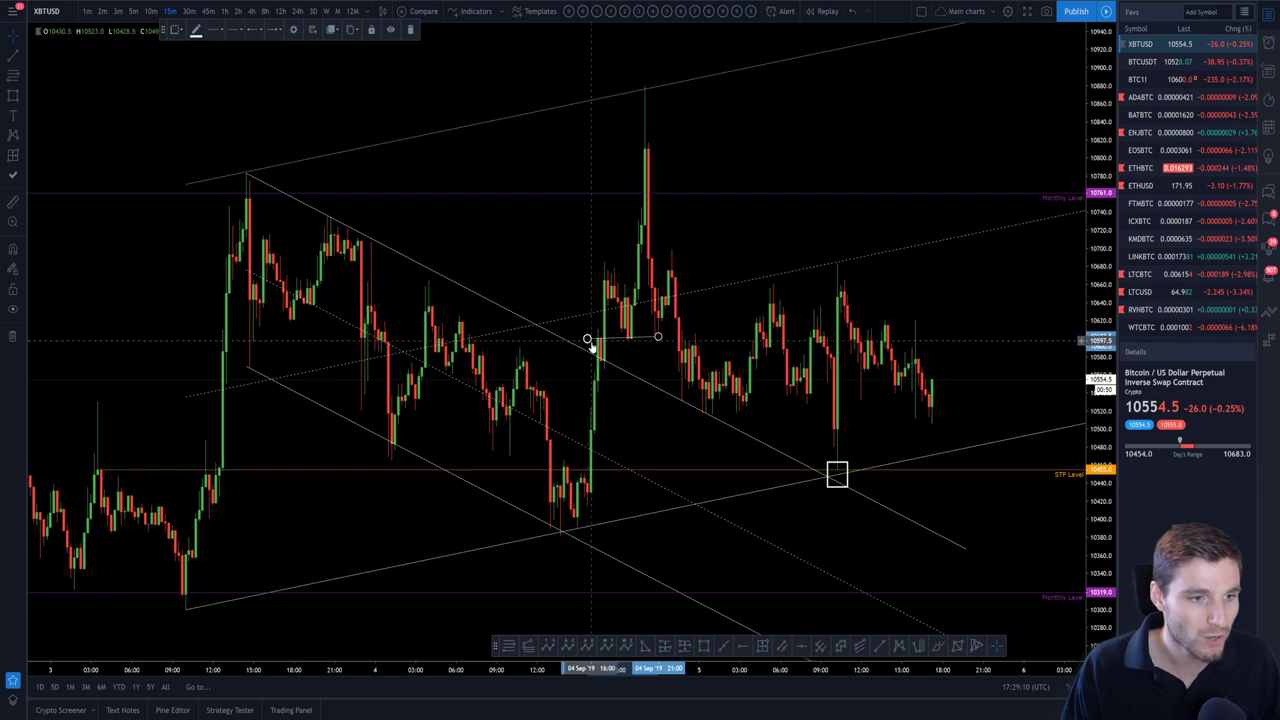
click(658, 336)
key(Delete)
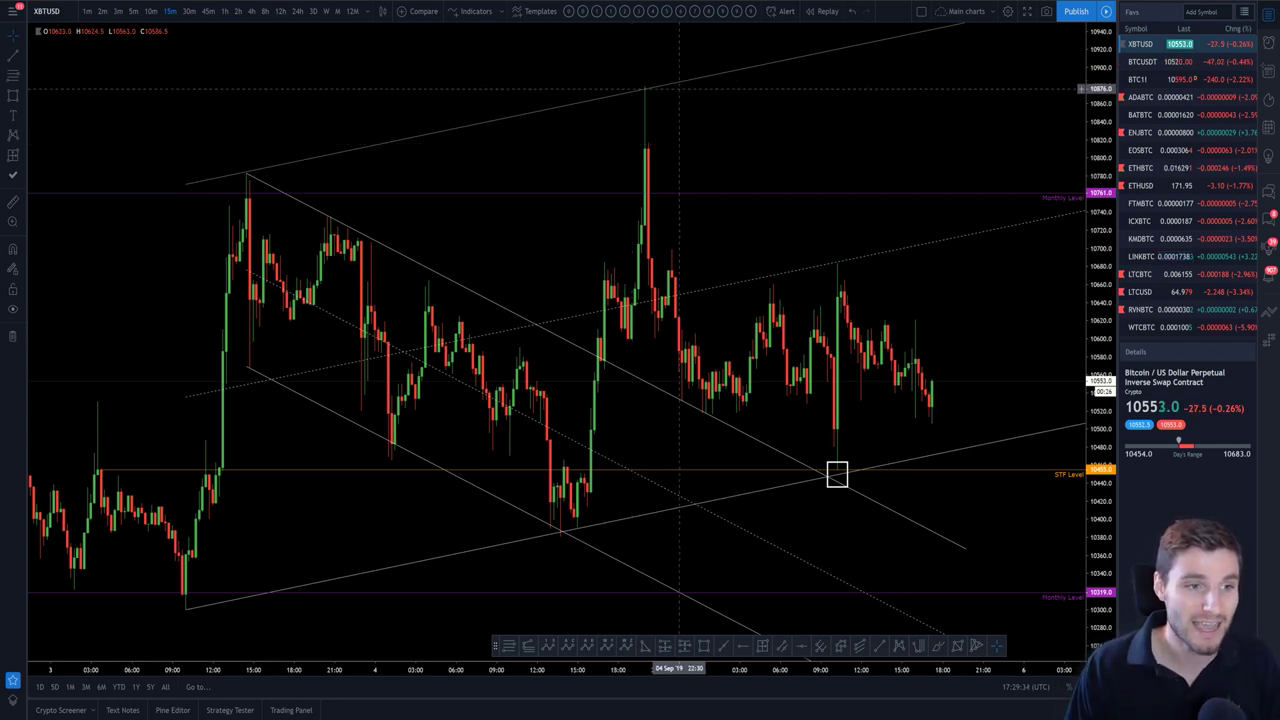
Show the XBTUSD chart at the 240-minute (4-hour) interval to view the wider price structure.
text(240)
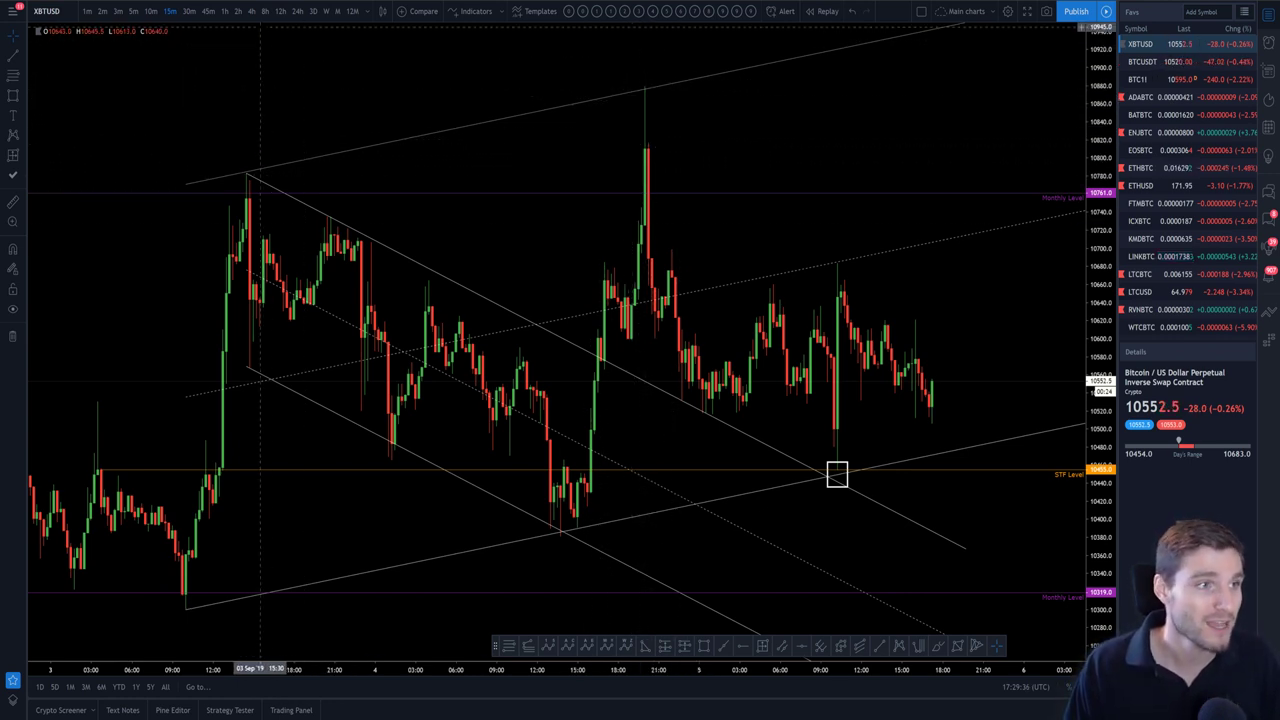
key(Return)
scroll(836, 303, up, 3)
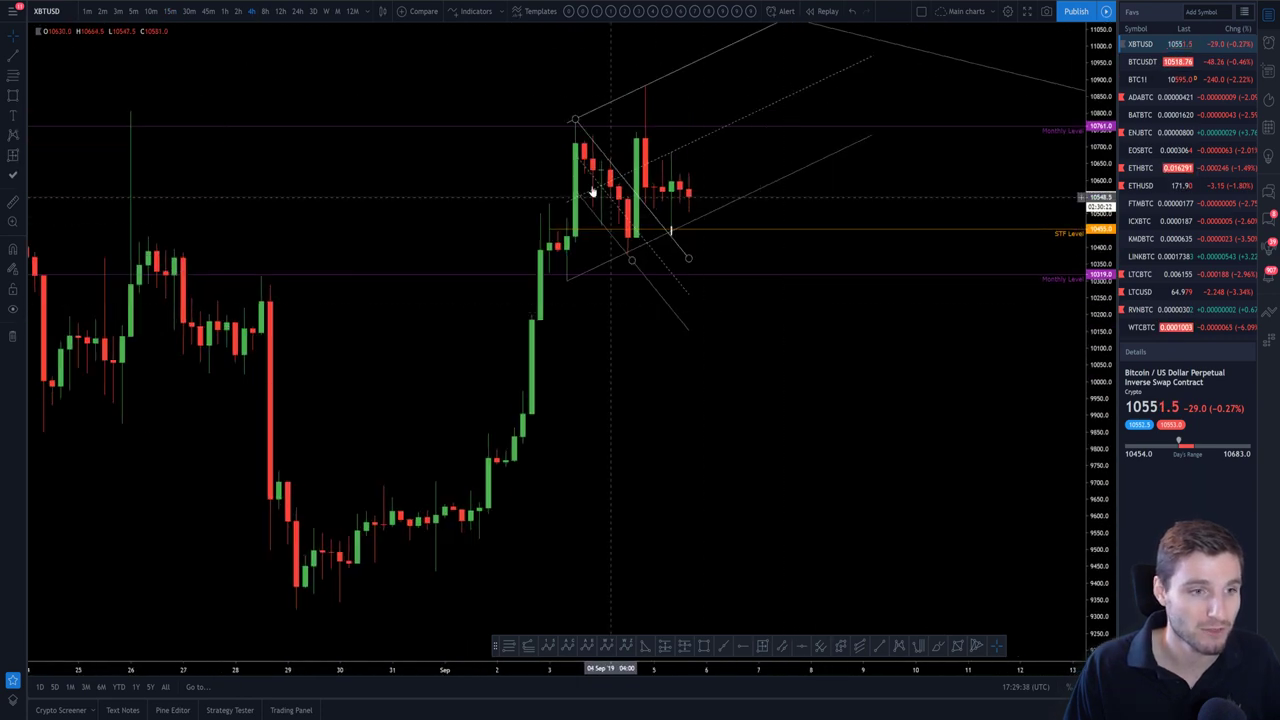
Return the XBTUSD chart to the 15-minute interval and examine price action around the channel intersection marked by the white box.
click(174, 14)
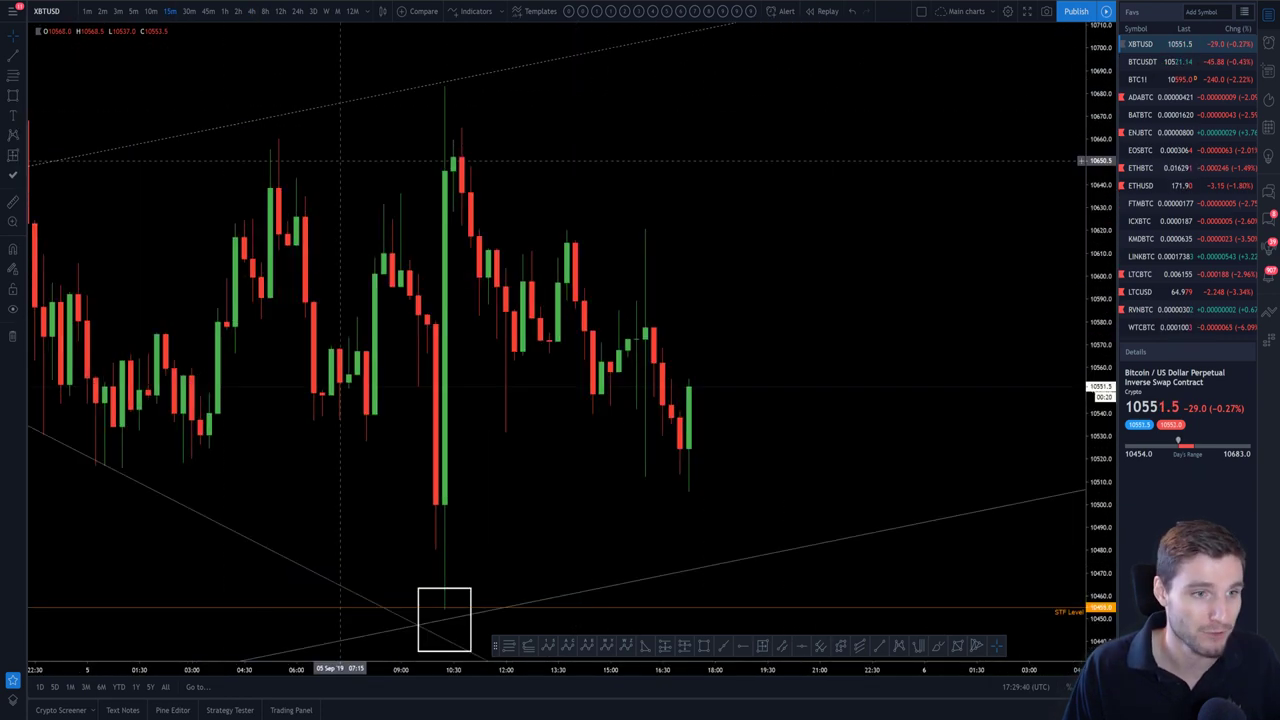
scroll(777, 534, down, 5)
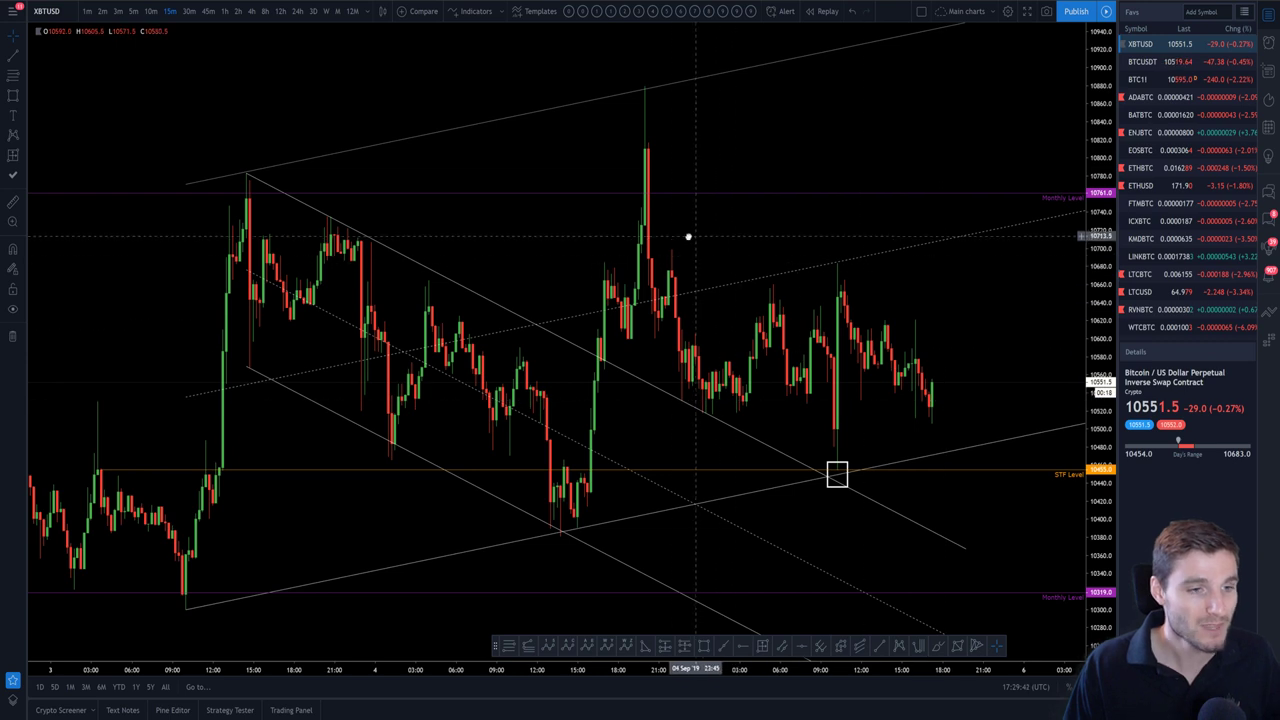
scroll(640, 210, right, 1)
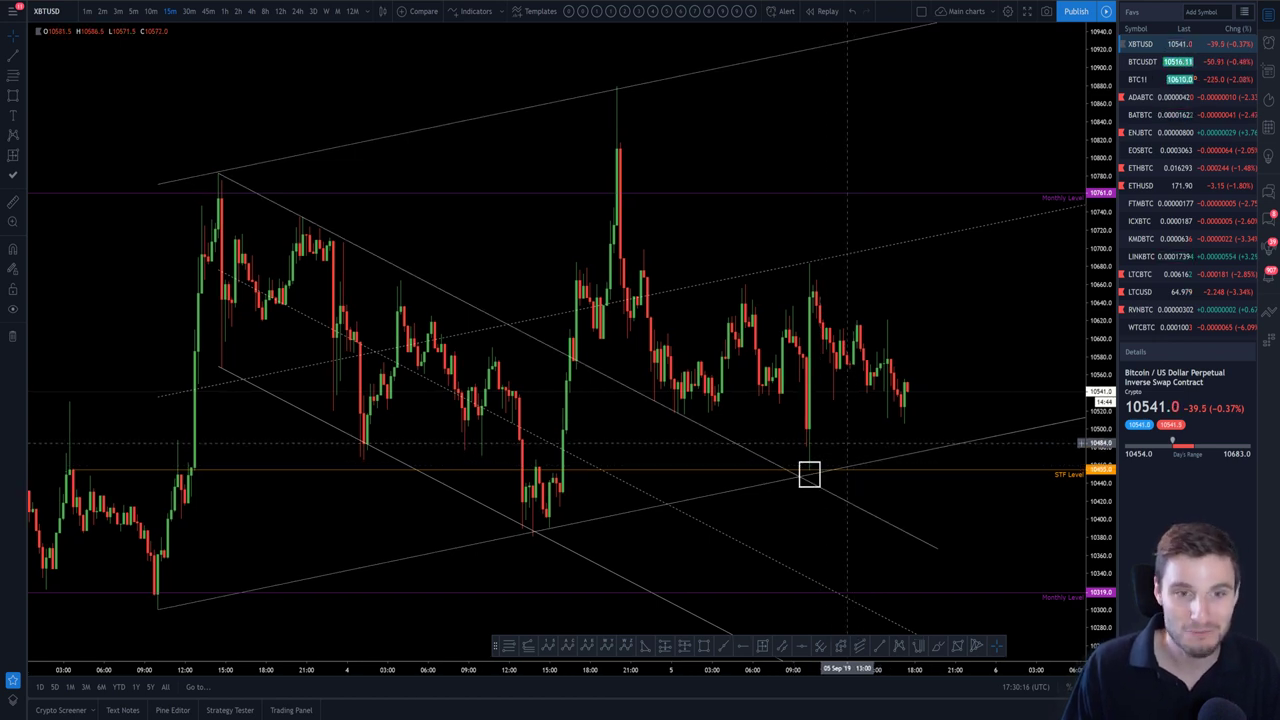
scroll(975, 350, left, 1)
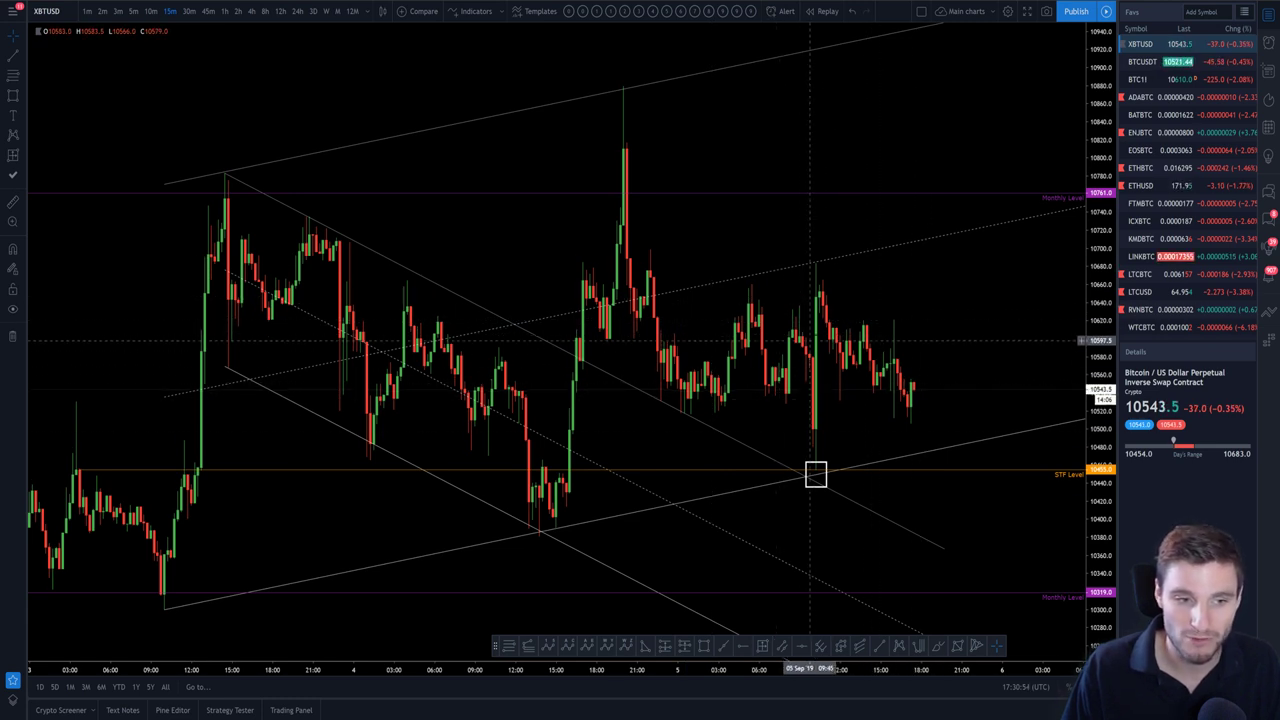
drag(915, 330, 926, 330)
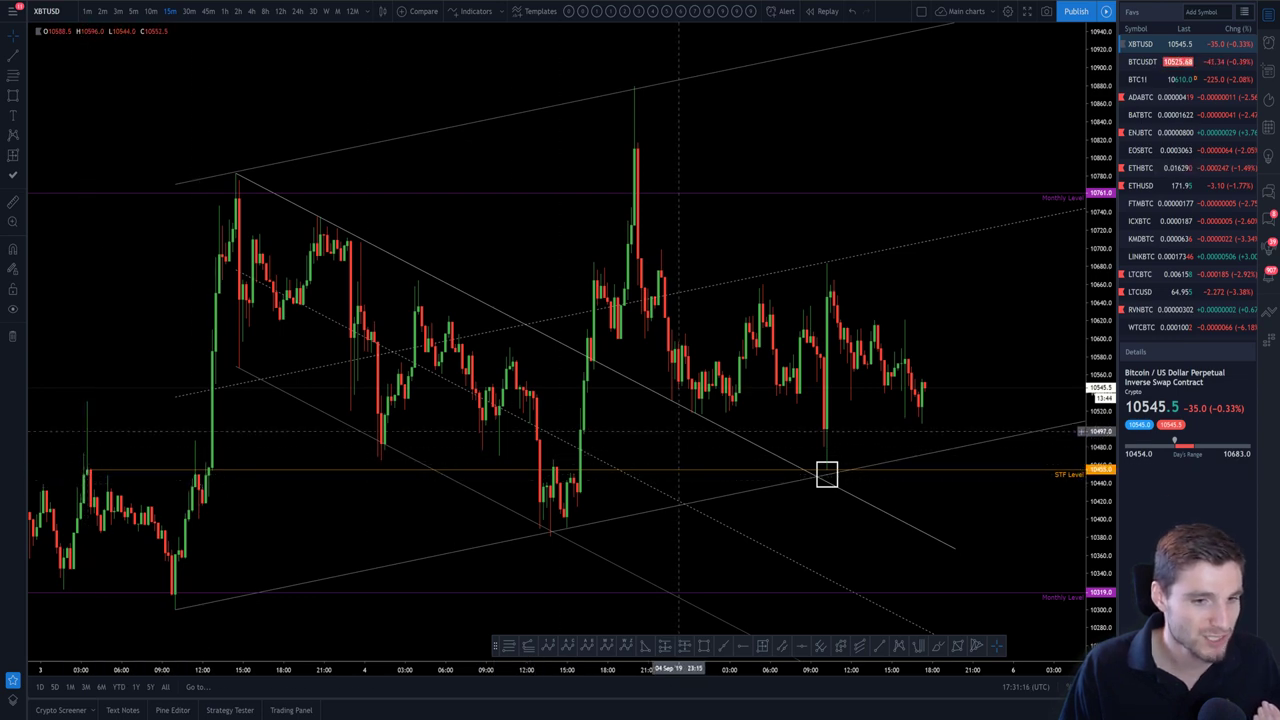
scroll(826, 474, up, 5)
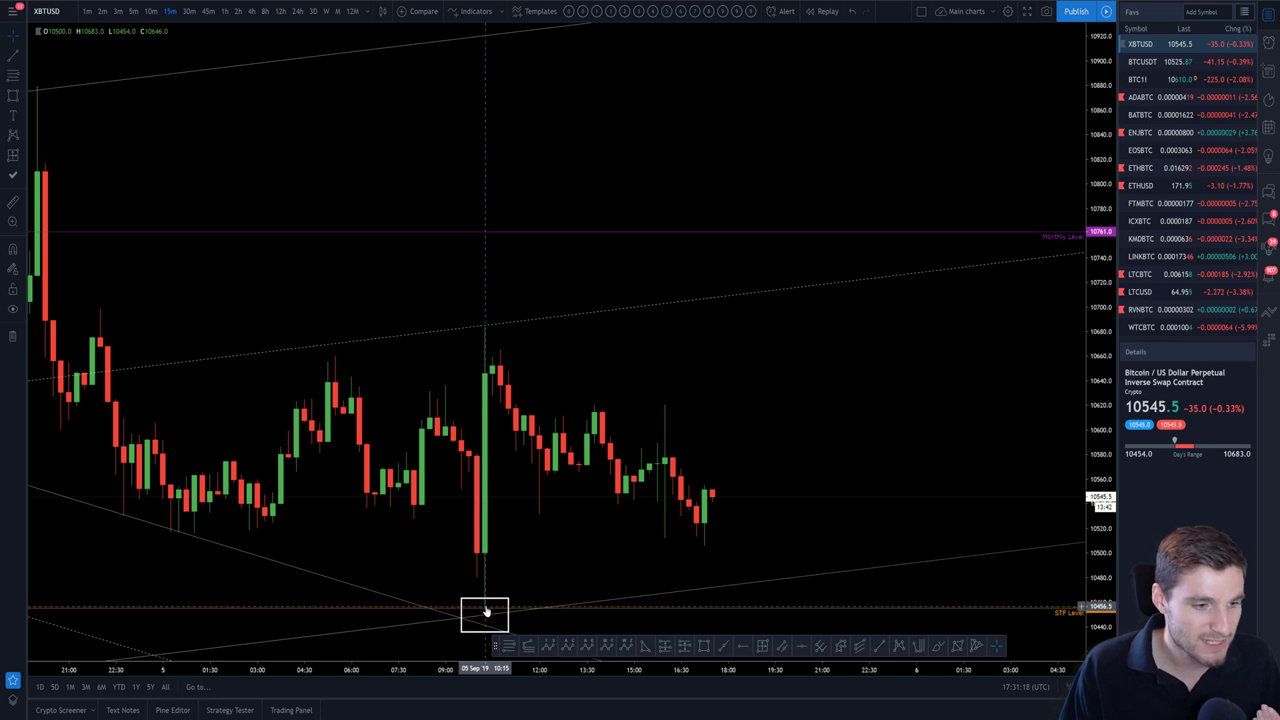
scroll(484, 620, down, 5)
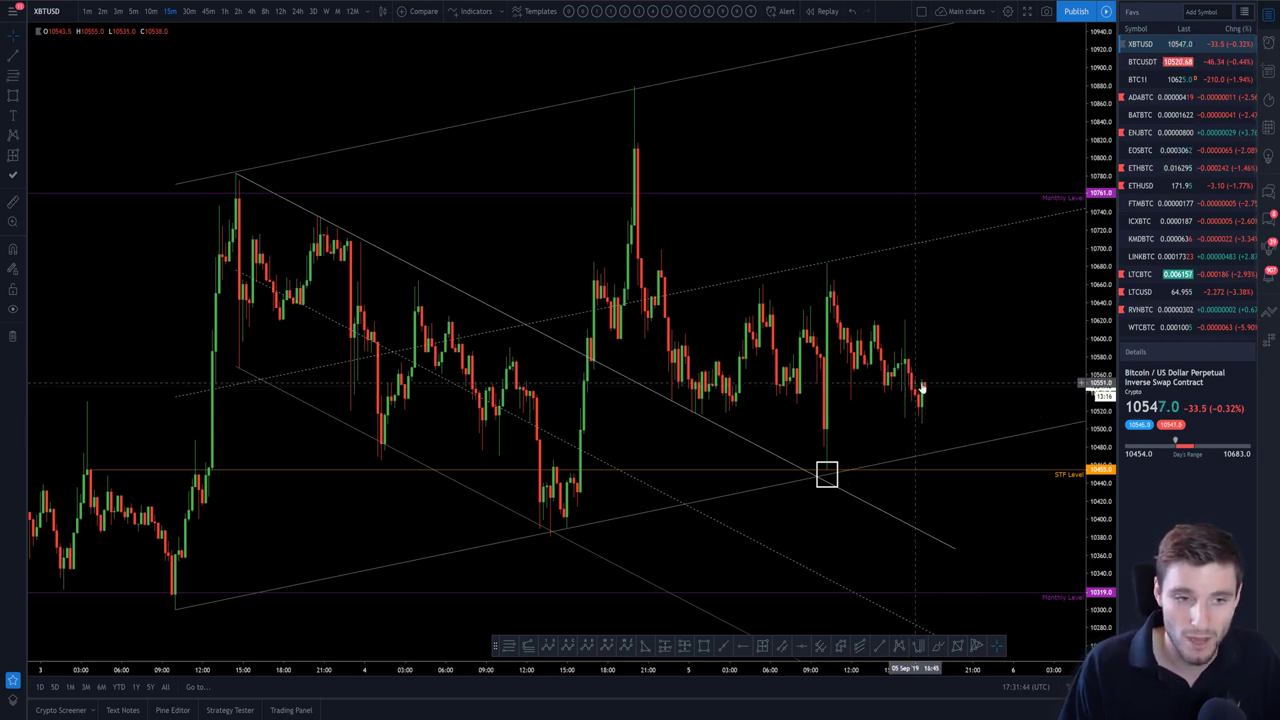
scroll(840, 400, down, 1)
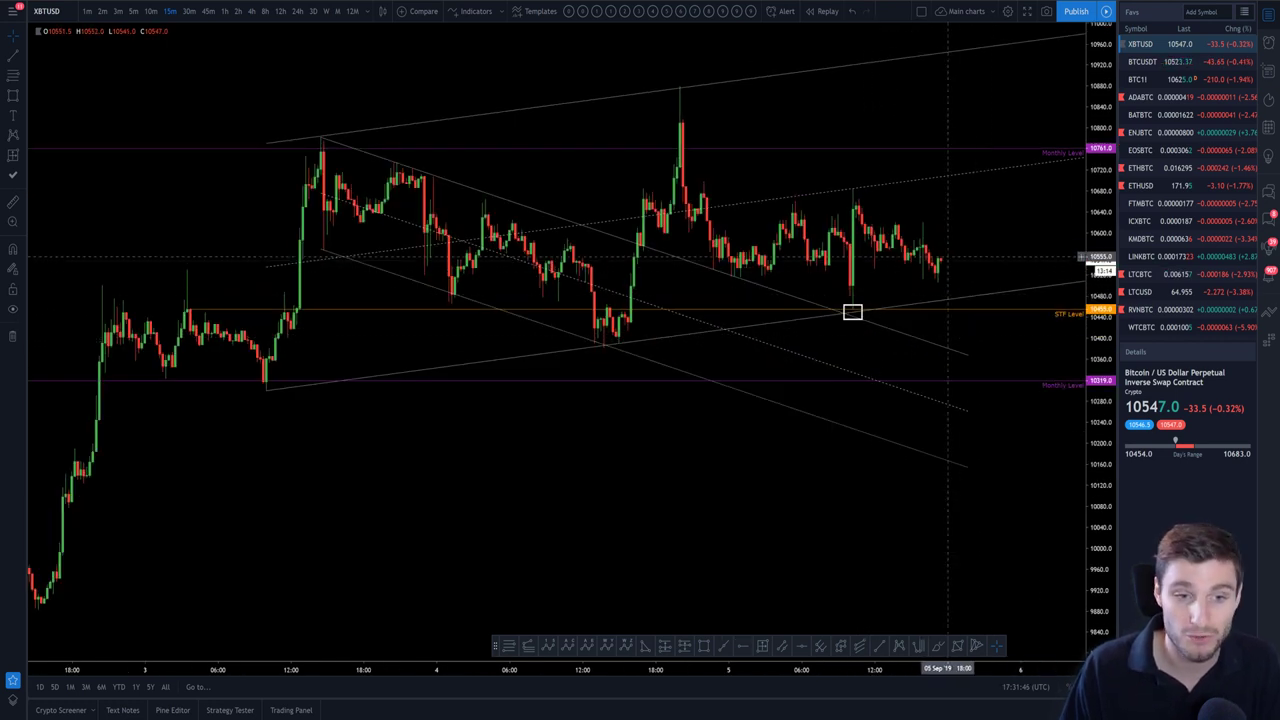
scroll(936, 262, up, 1)
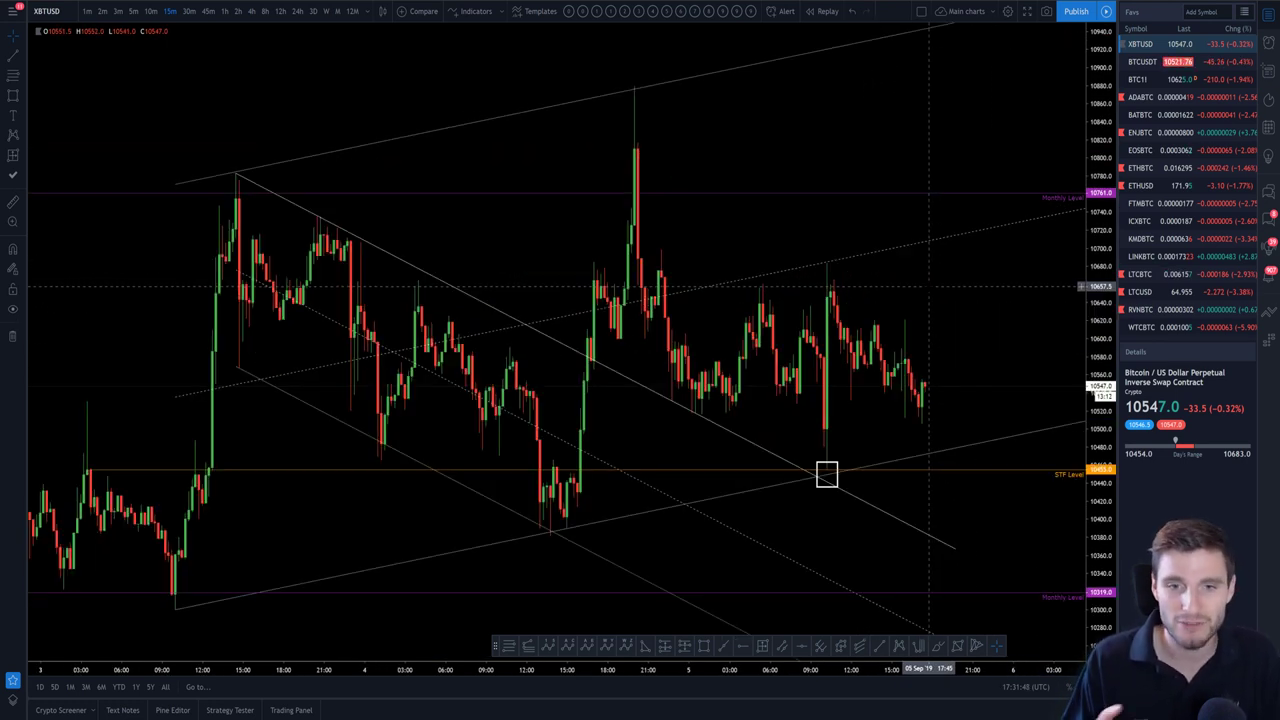
Check the long-term descending trendline on the 24-hour interval and return to the 15-minute chart to examine the two channels.
click(297, 11)
scroll(857, 262, up, 2)
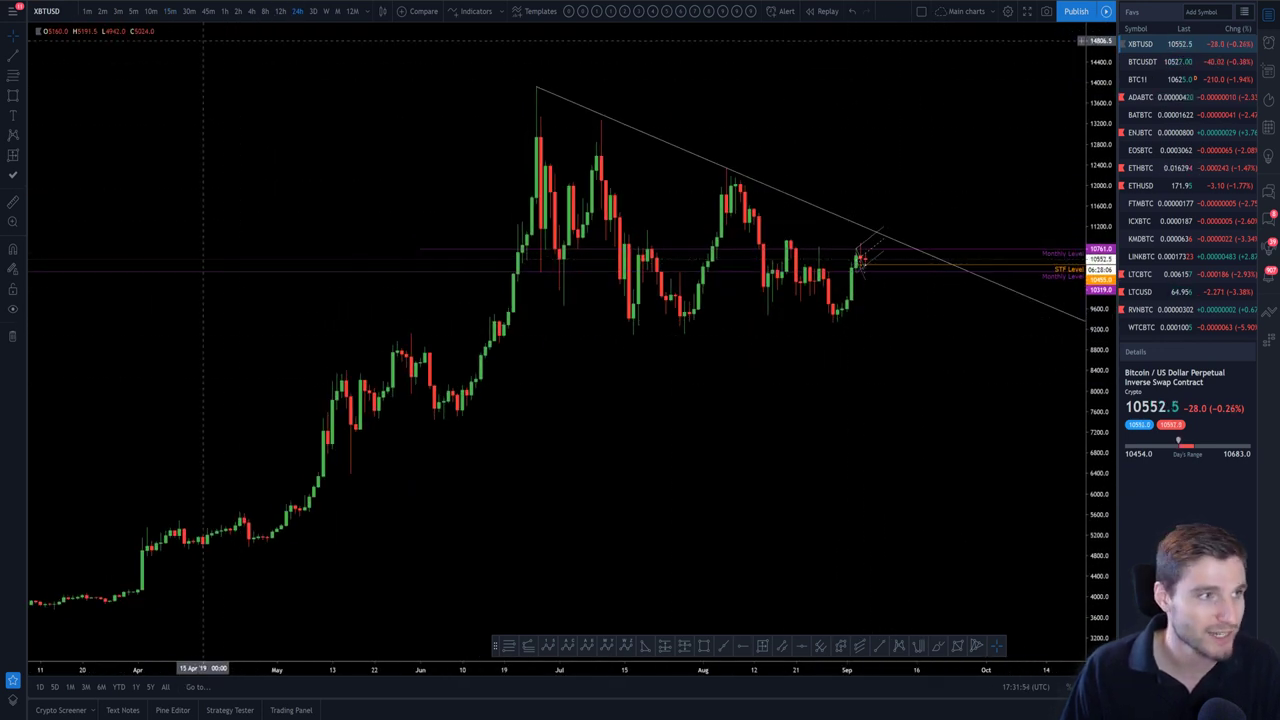
click(170, 11)
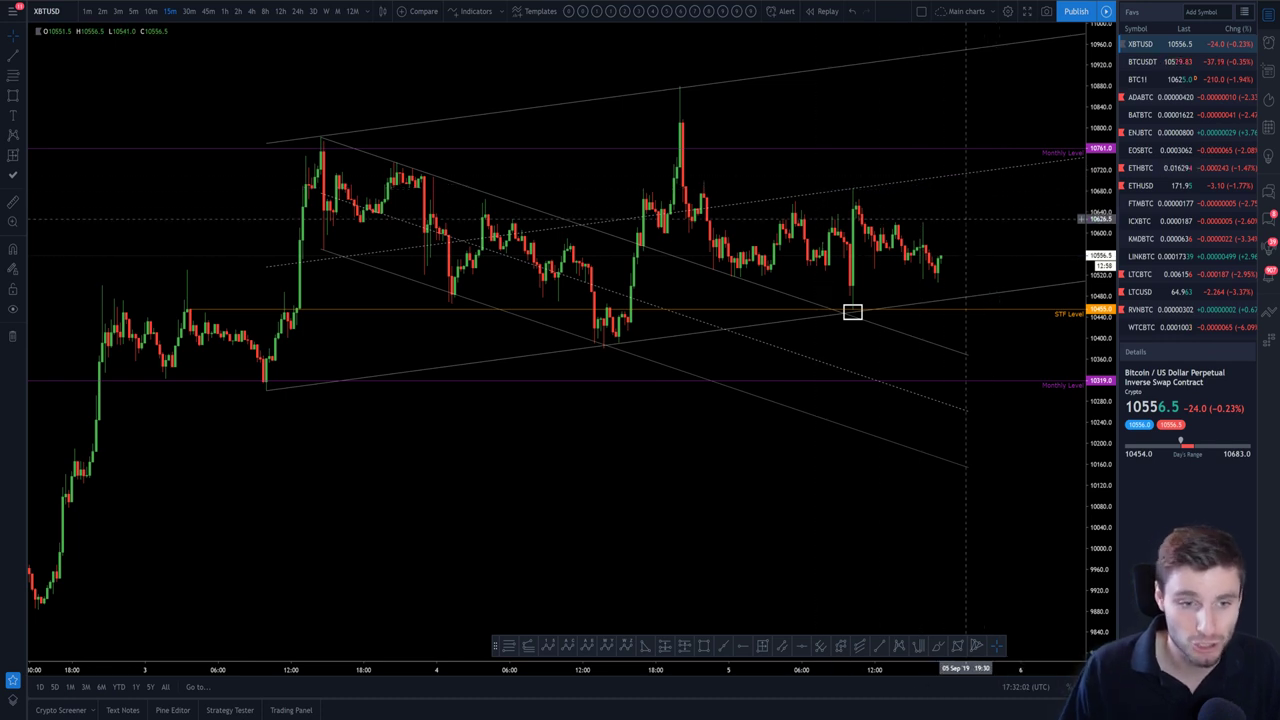
scroll(852, 312, up, 3)
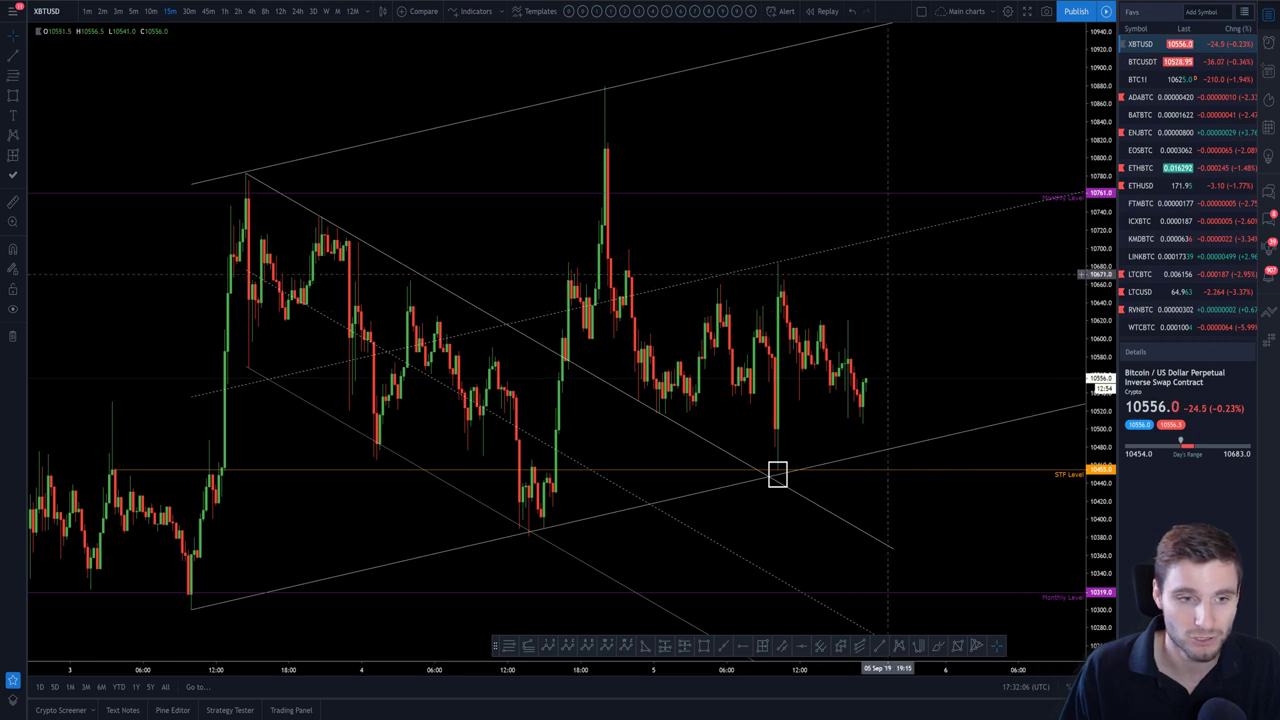
scroll(777, 473, down, 3)
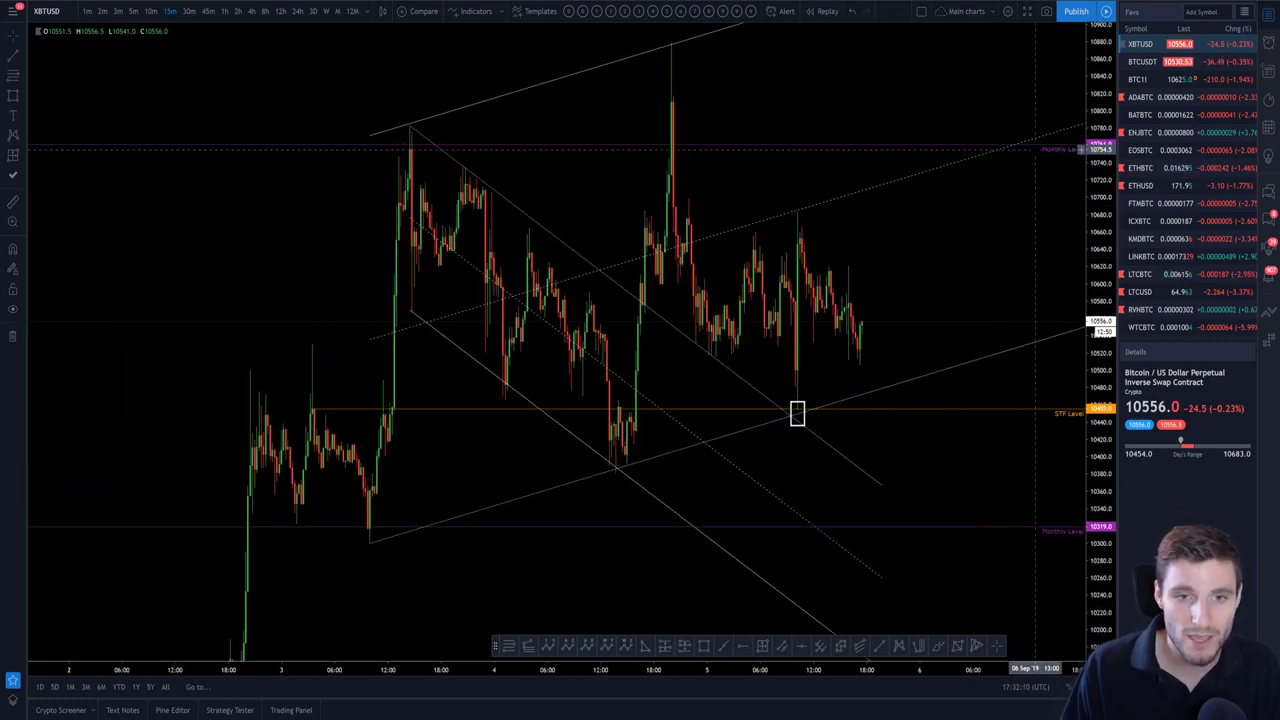
scroll(990, 308, up, 2)
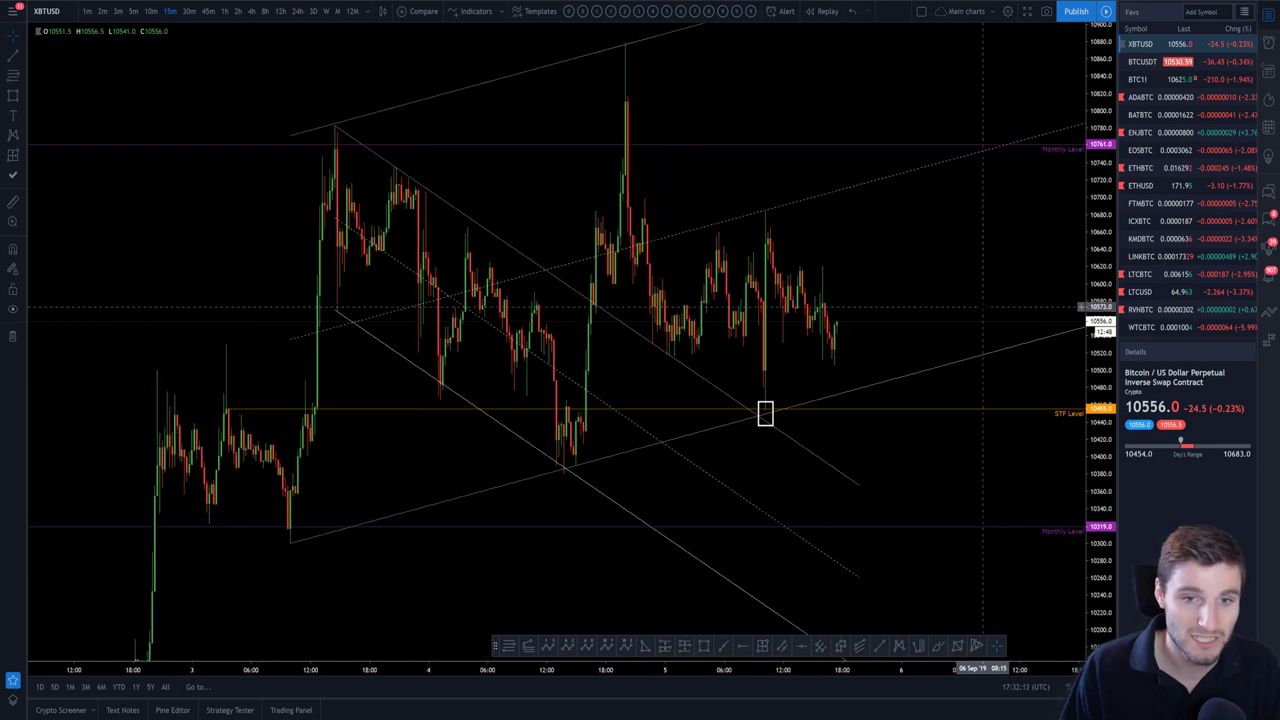
Switch the XBTUSD chart to the 1-hour interval and examine the candles between the two Monthly Level lines.
click(224, 11)
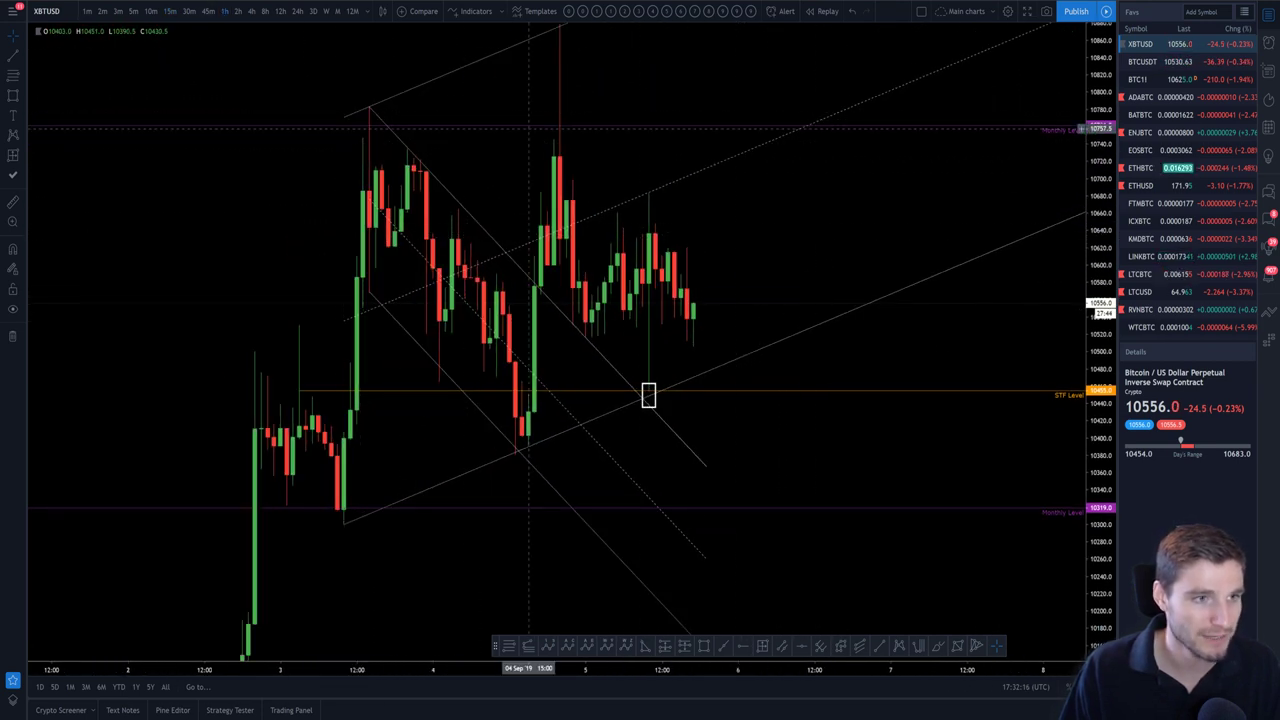
drag(803, 262, 847, 280)
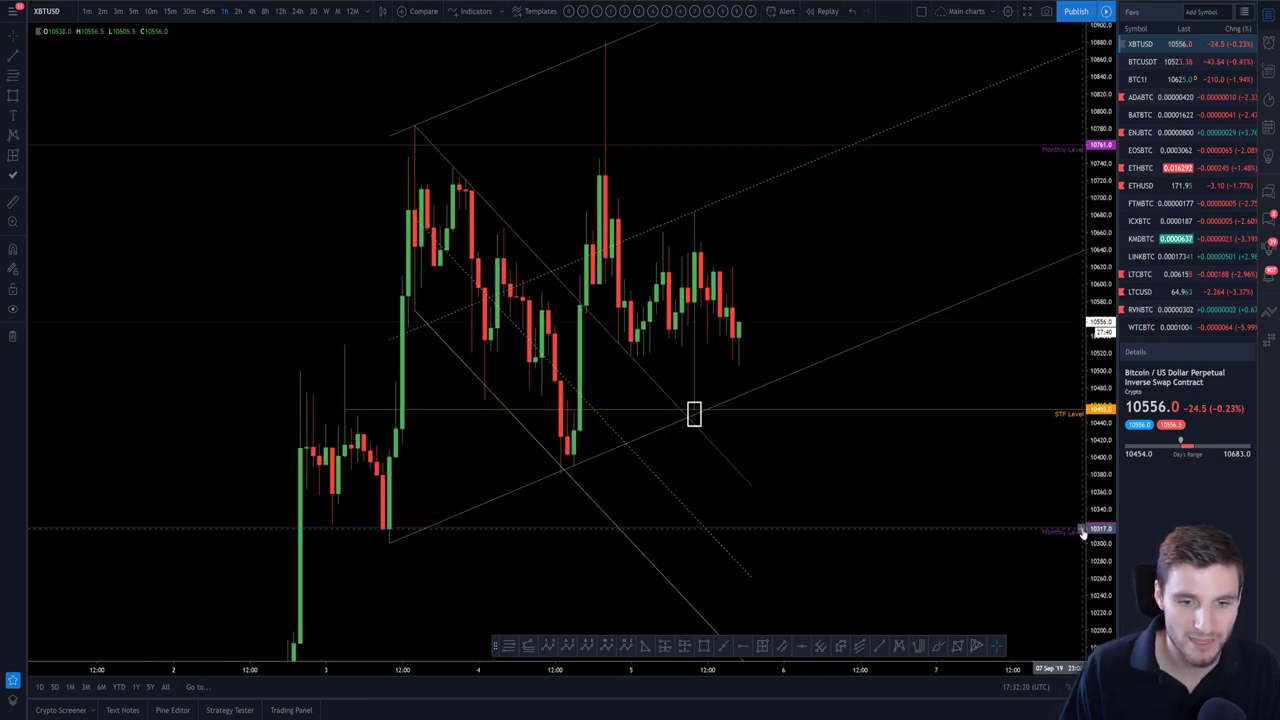
scroll(930, 520, left, 5)
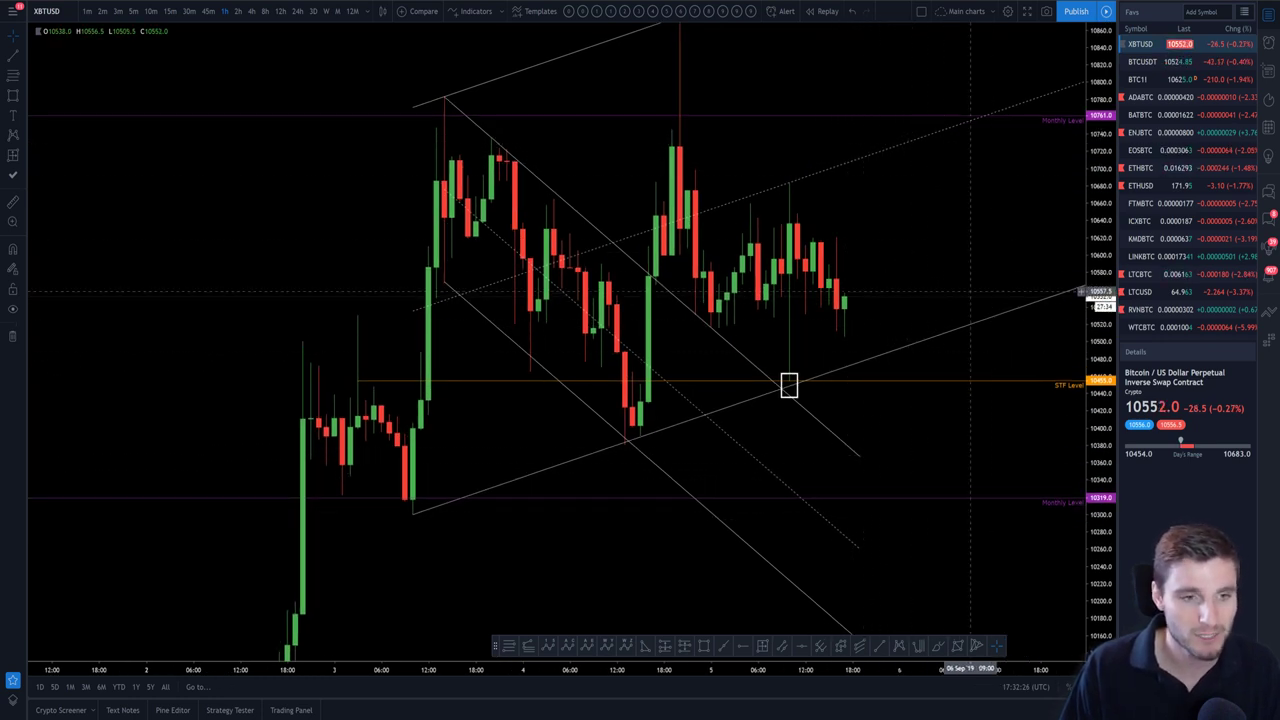
scroll(968, 295, right, 1)
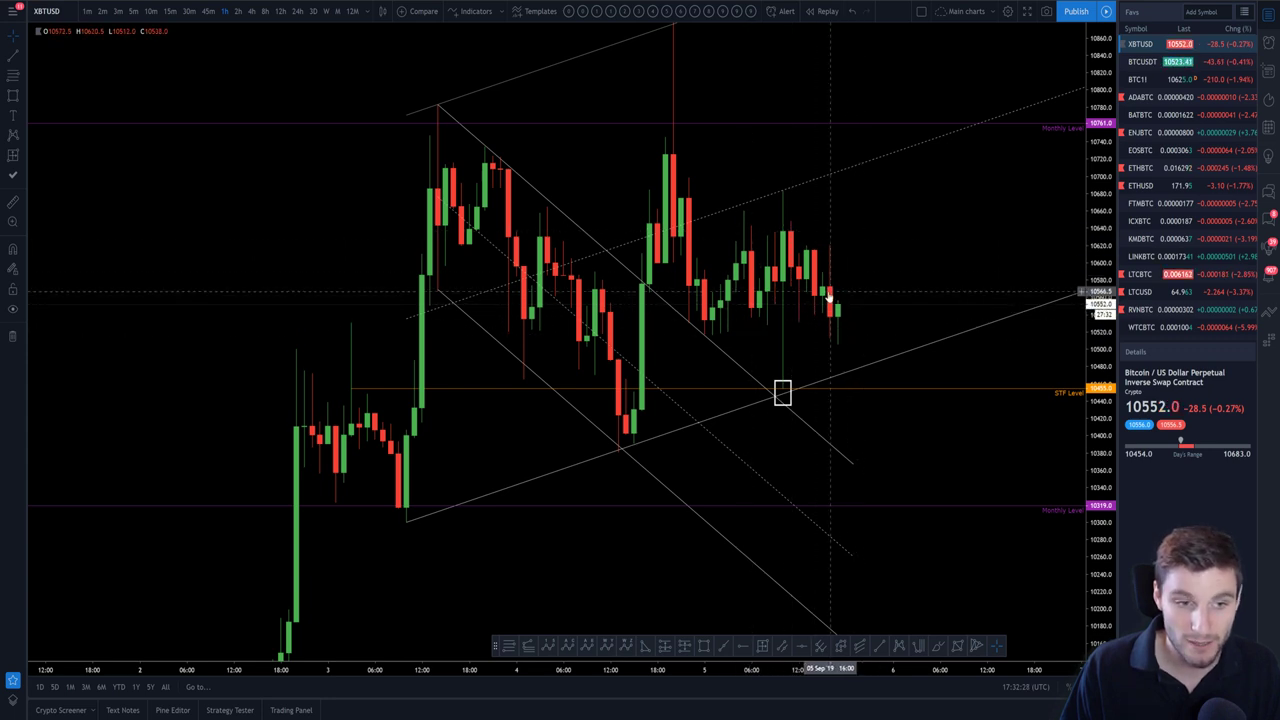
scroll(917, 300, left, 1)
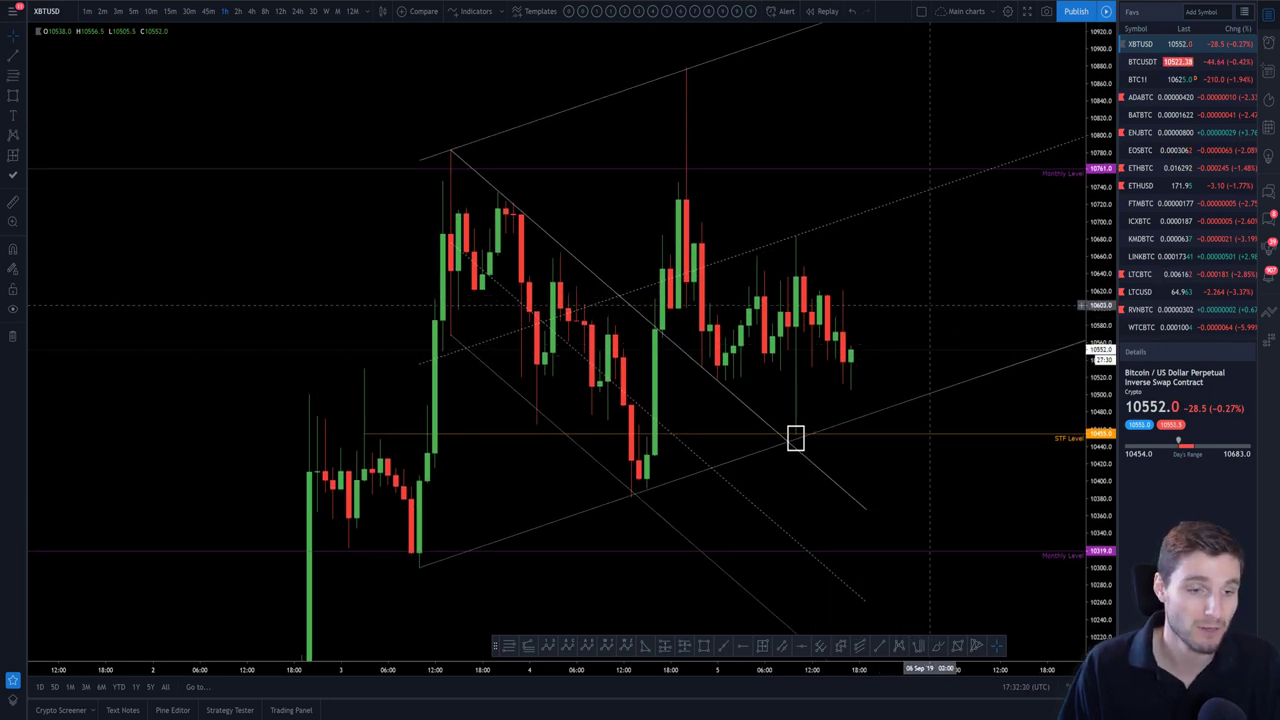
scroll(941, 256, right, 1)
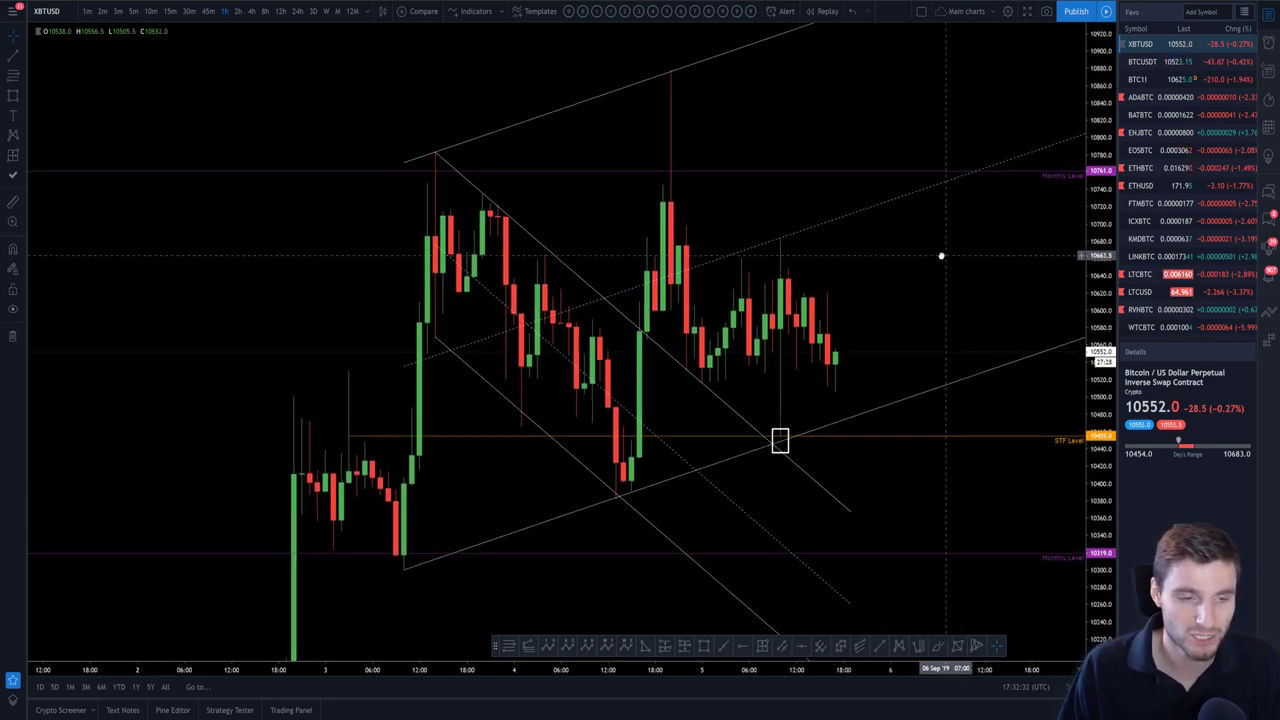
scroll(941, 256, right, 1)
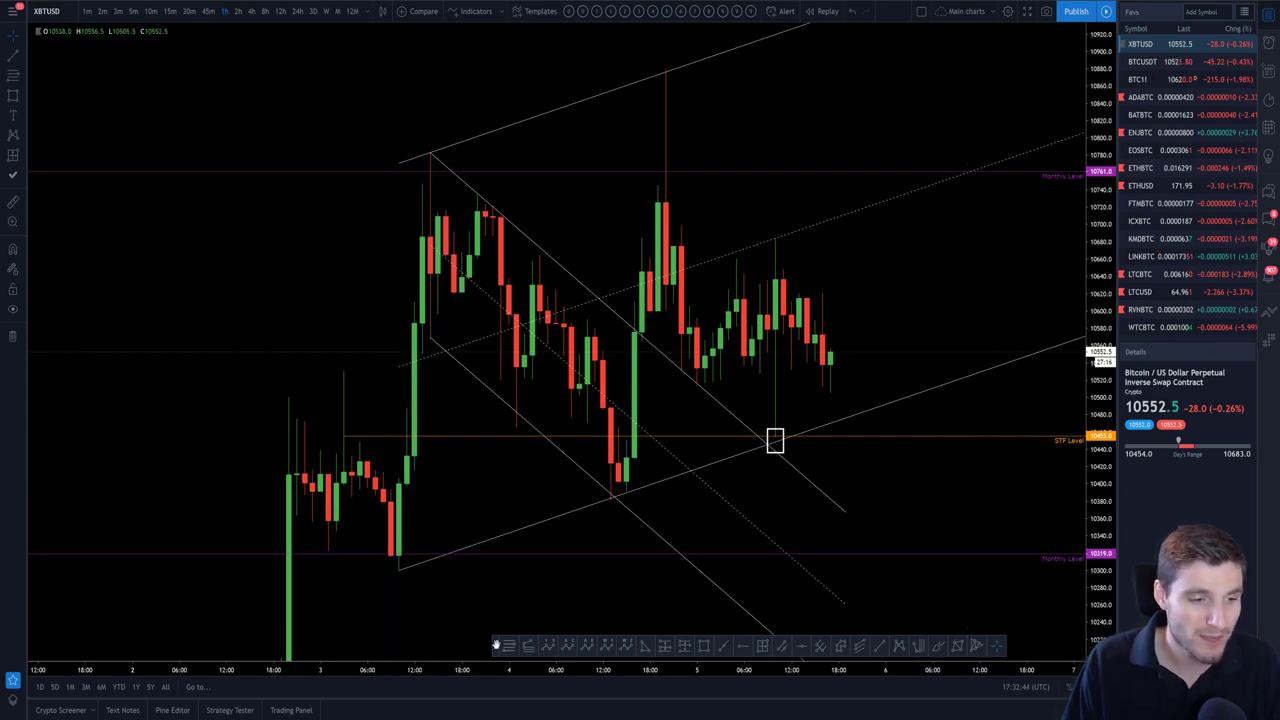
Move the floating set of favourite drawing tools off the chart into the strip below it and inspect the latest hourly candles.
mouse_move(495, 645)
mouse_down()
mouse_move(484, 675)
mouse_move(460, 686)
mouse_up()
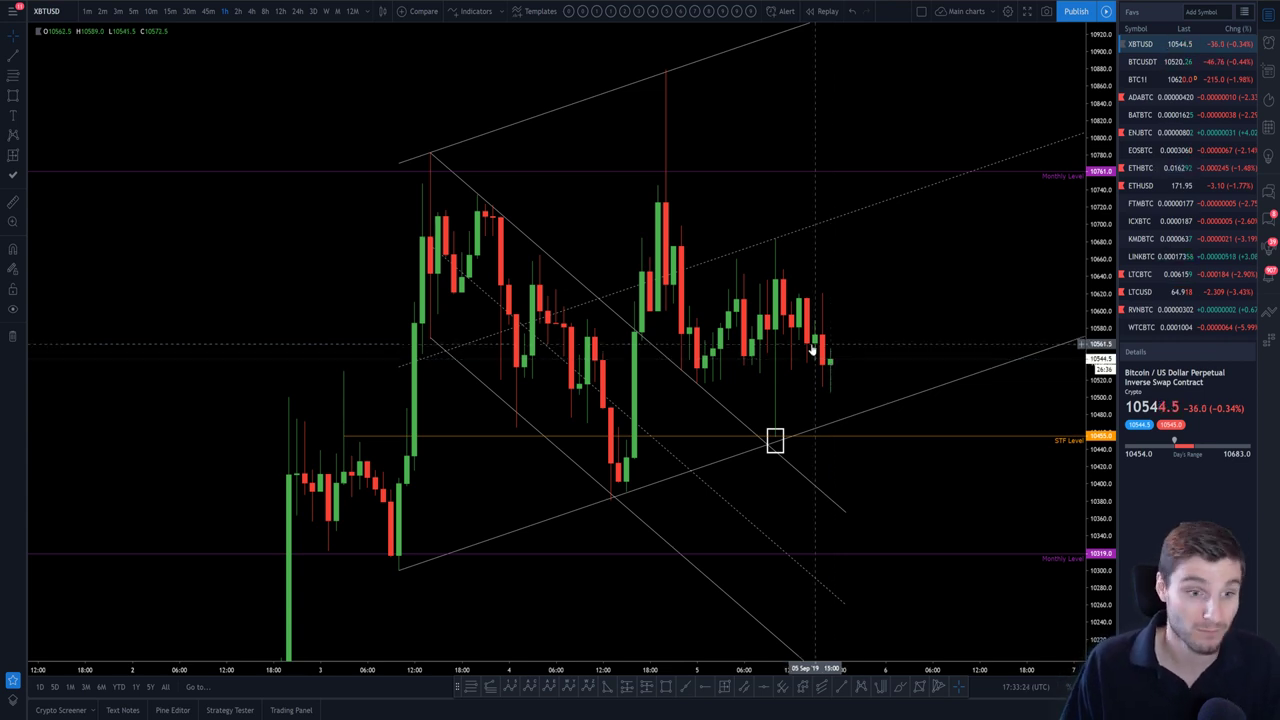
scroll(830, 355, up, 3)
drag(810, 342, 880, 334)
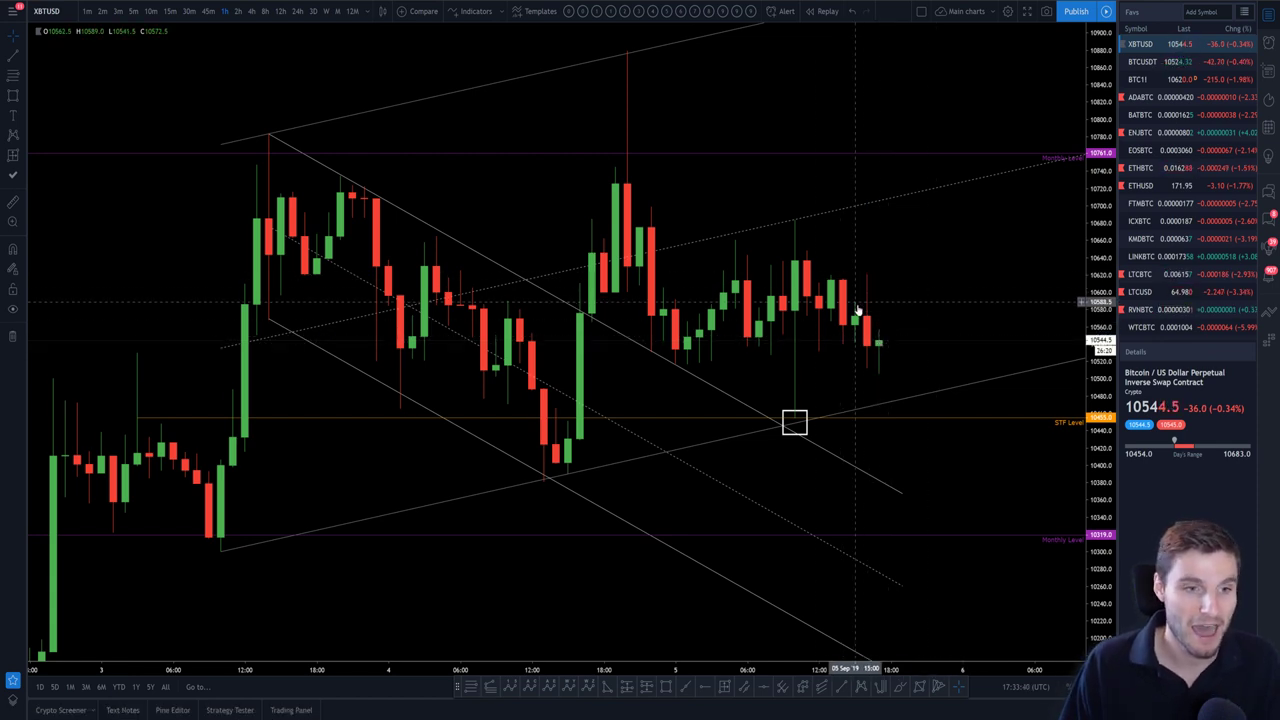
scroll(856, 311, up, 1)
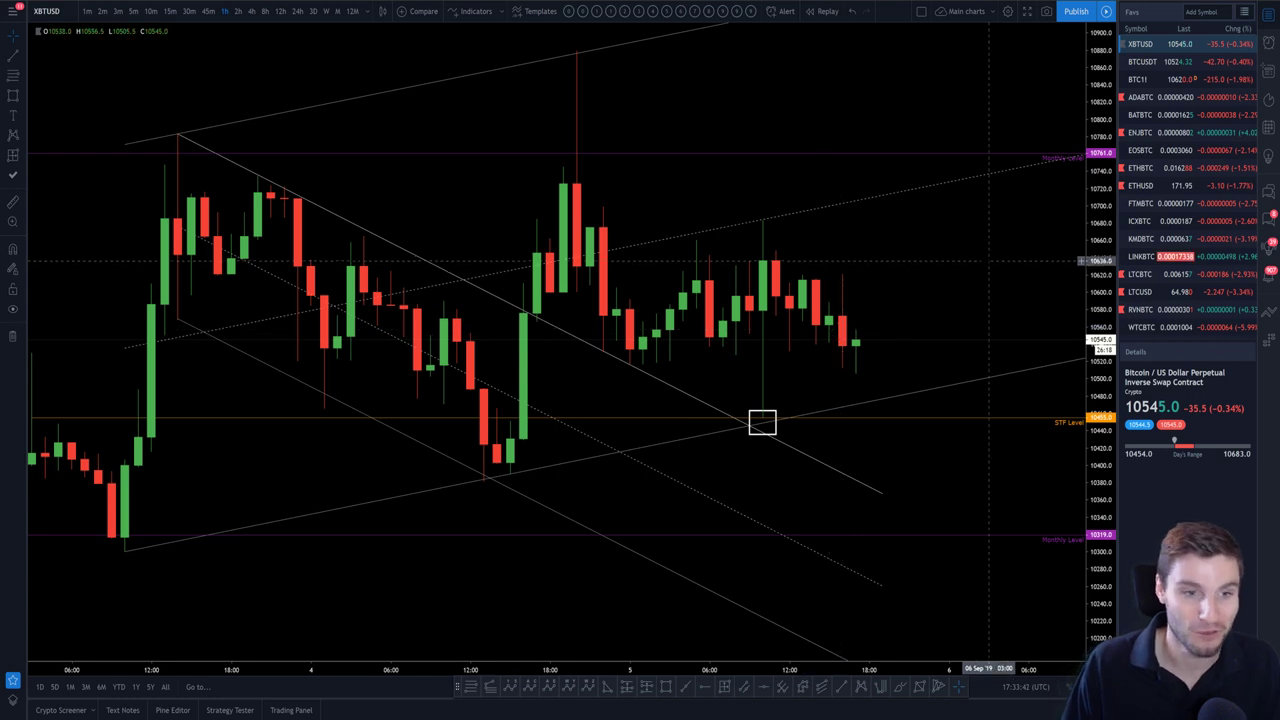
drag(838, 336, 880, 334)
drag(1100, 340, 1100, 310)
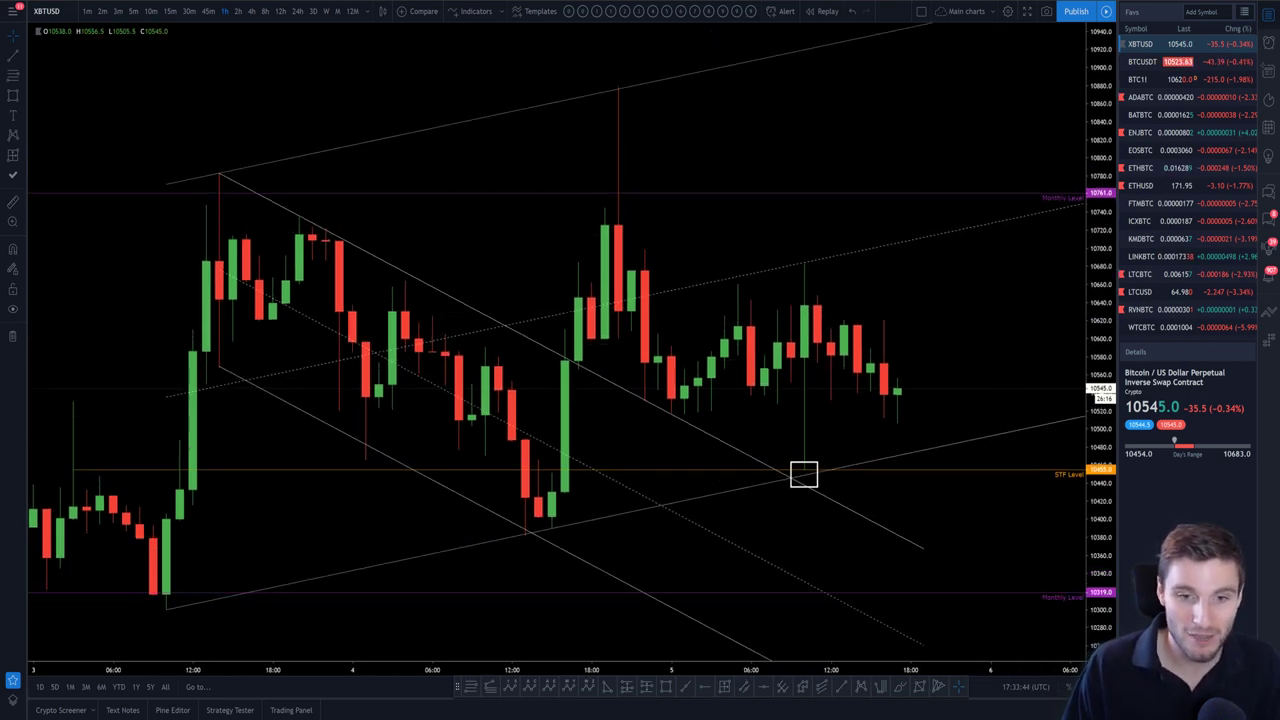
Load the Stocks watchlist and open the SPX chart to inspect price against the 0.618 and 0.65 Fibonacci retracement levels.
click(1244, 11)
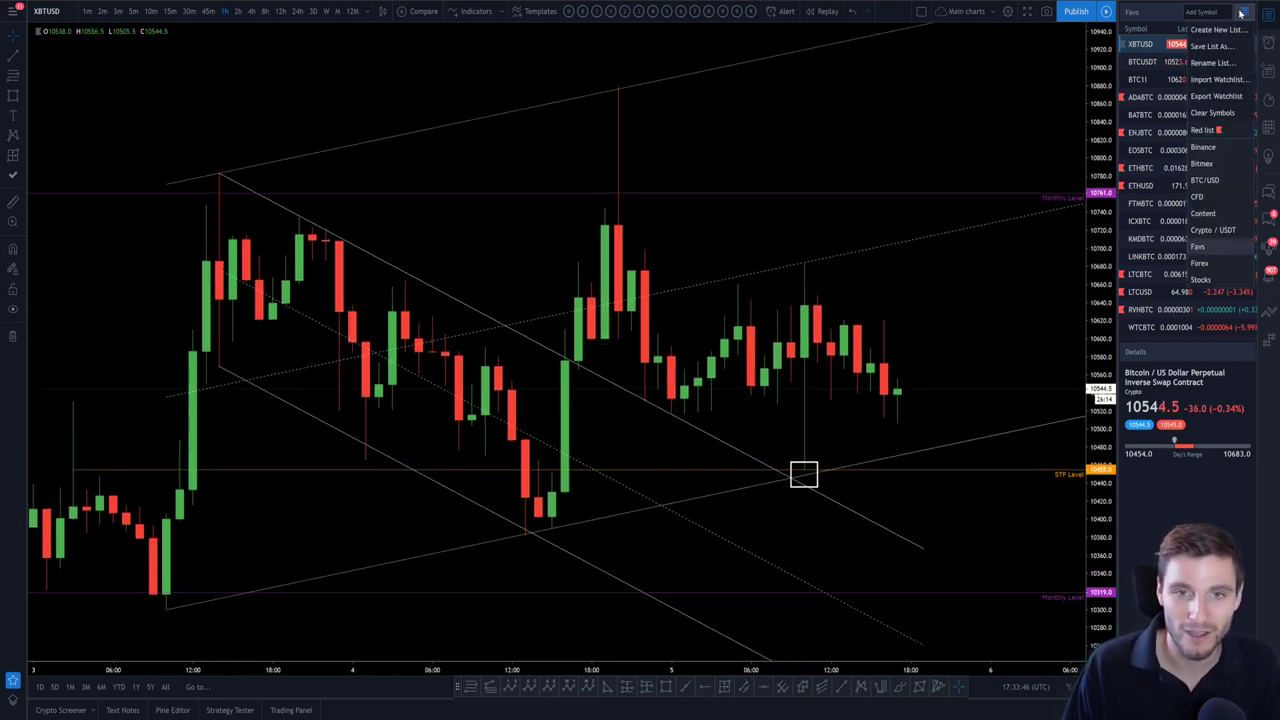
click(1218, 284)
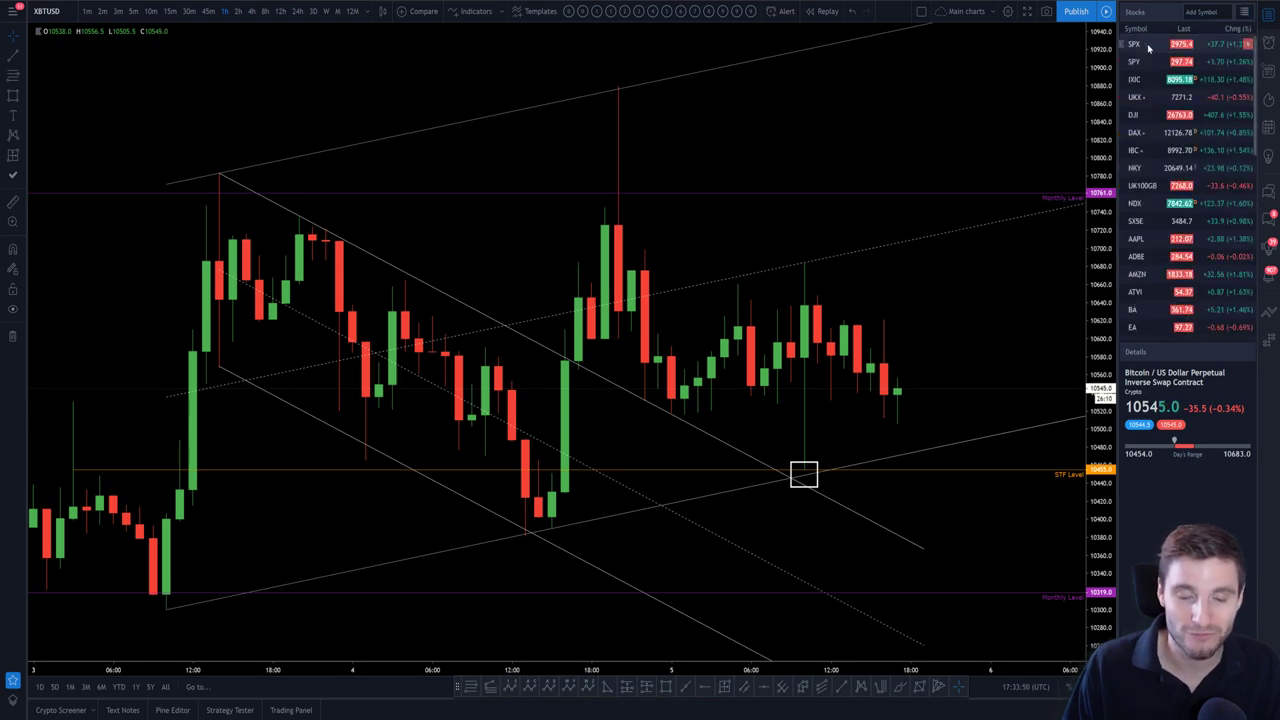
click(1135, 44)
scroll(975, 280, down, 5)
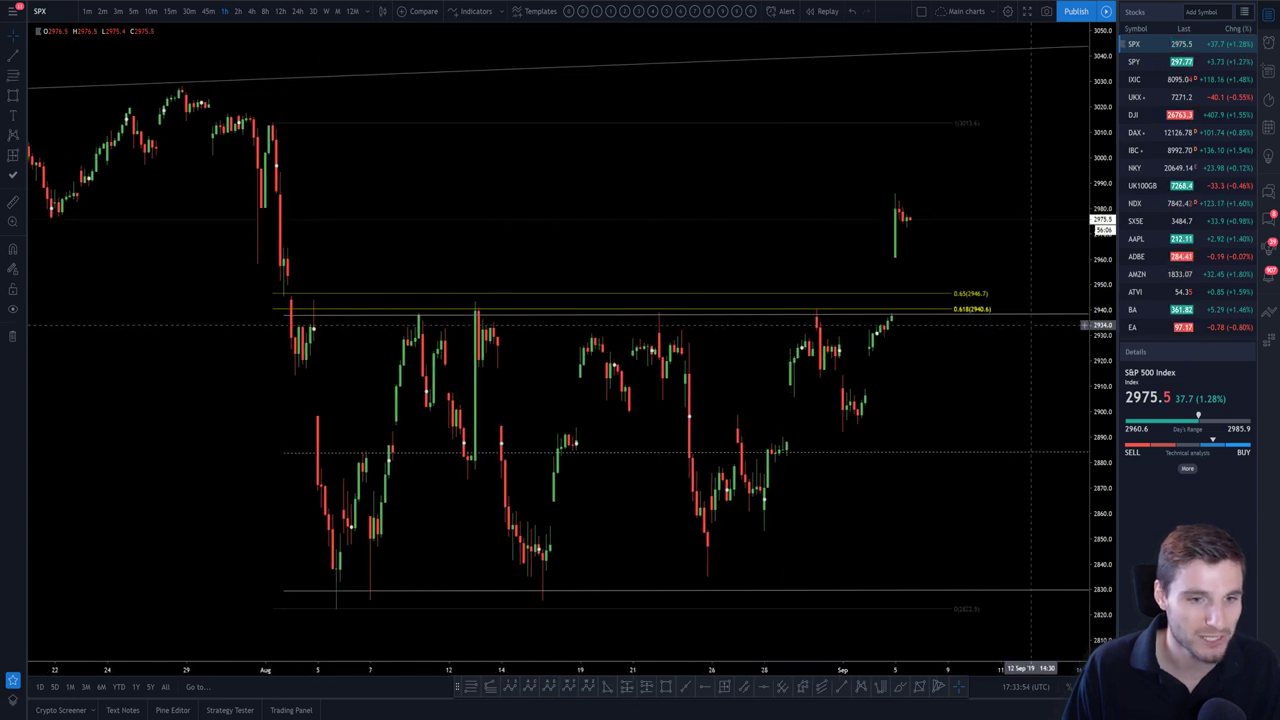
scroll(380, 346, up, 1)
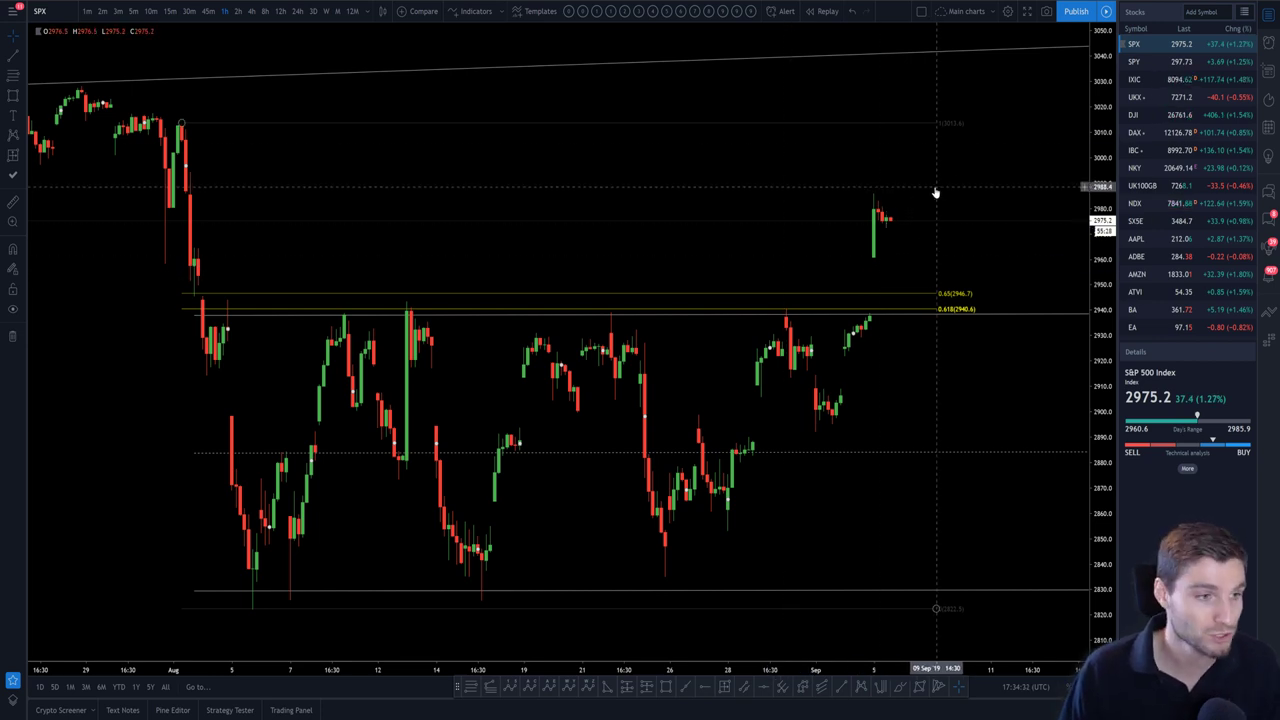
drag(935, 192, 928, 194)
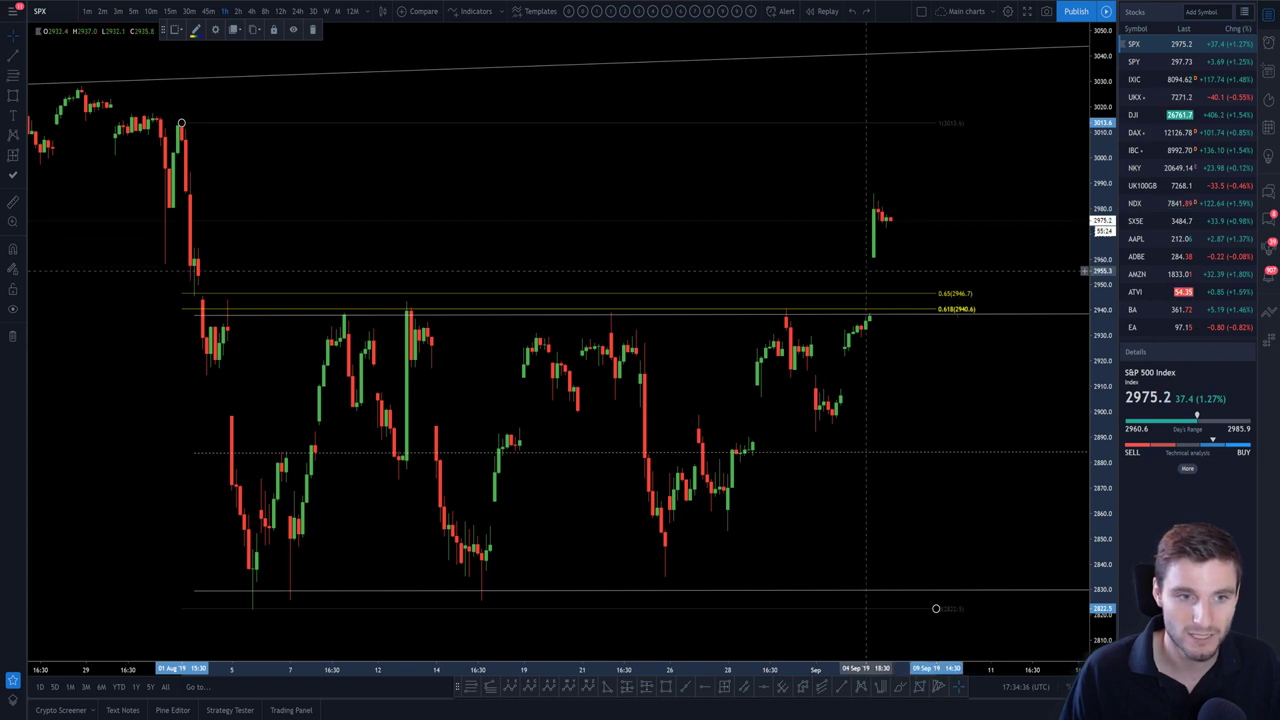
Switch the SPX chart to the 15-minute interval and examine the latest price gap against the 0.618 and 0.65 retracement levels.
click(169, 11)
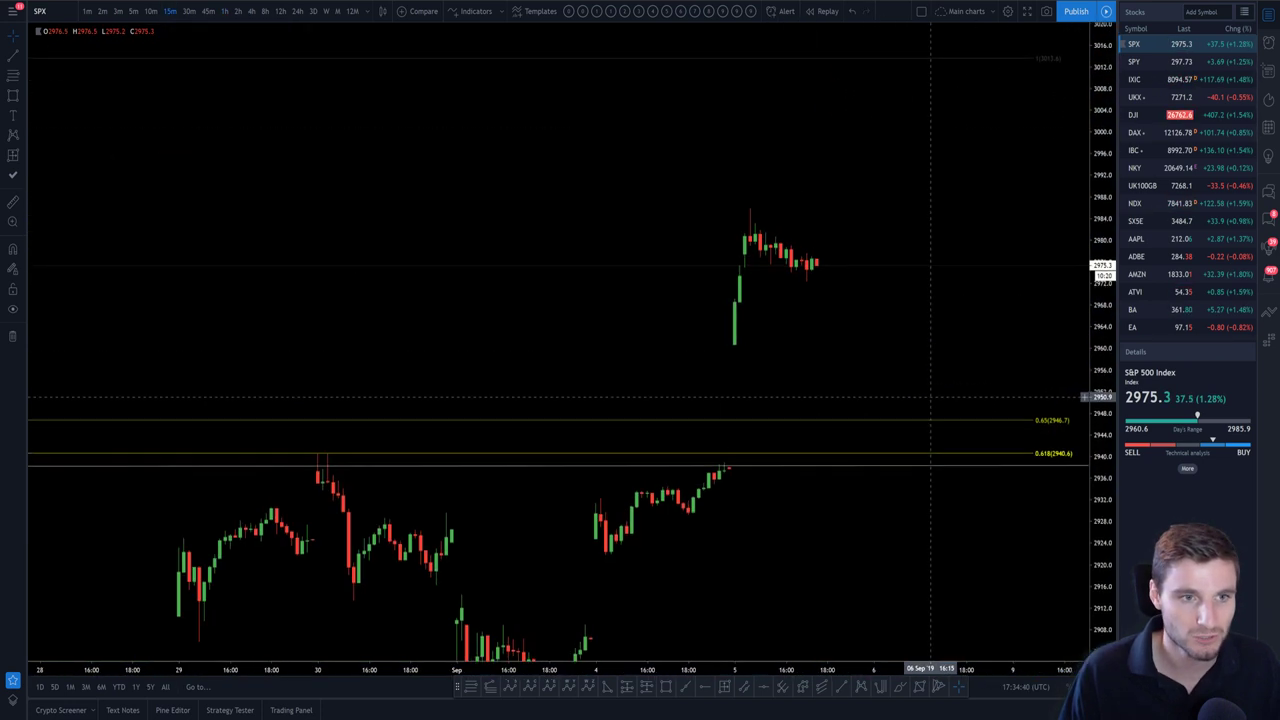
scroll(930, 397, down, 3)
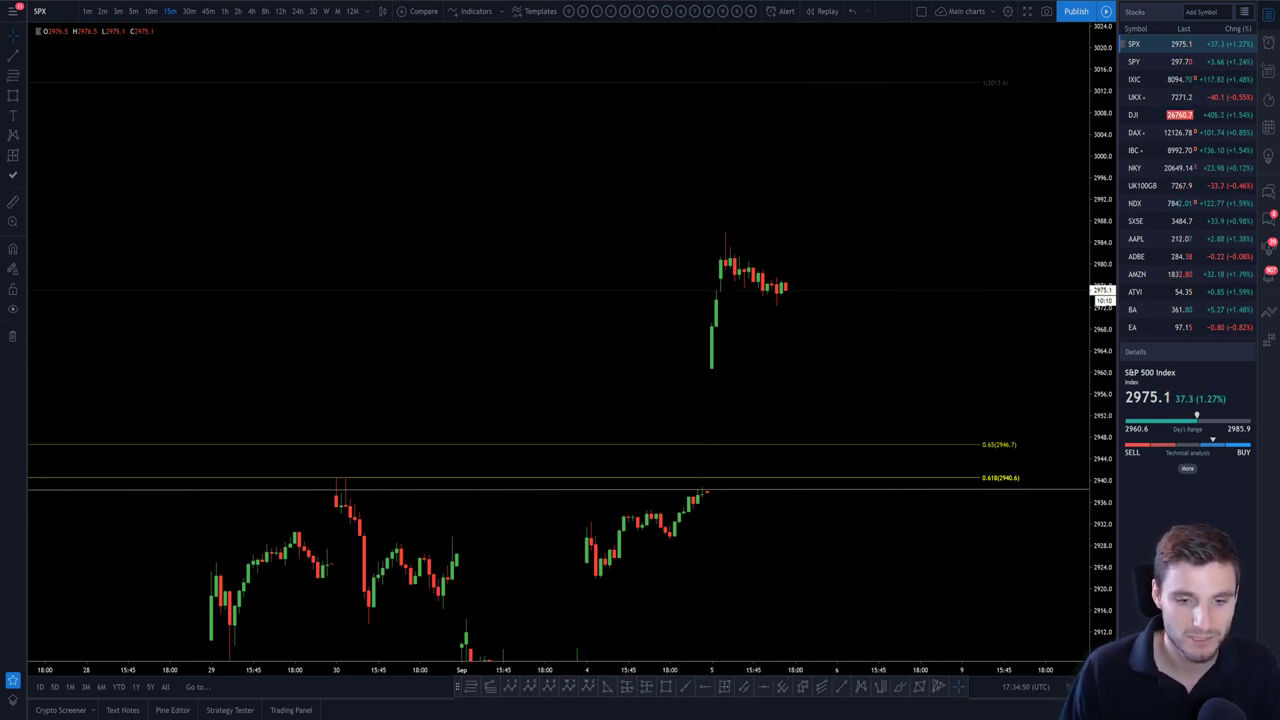
scroll(830, 420, down, 5)
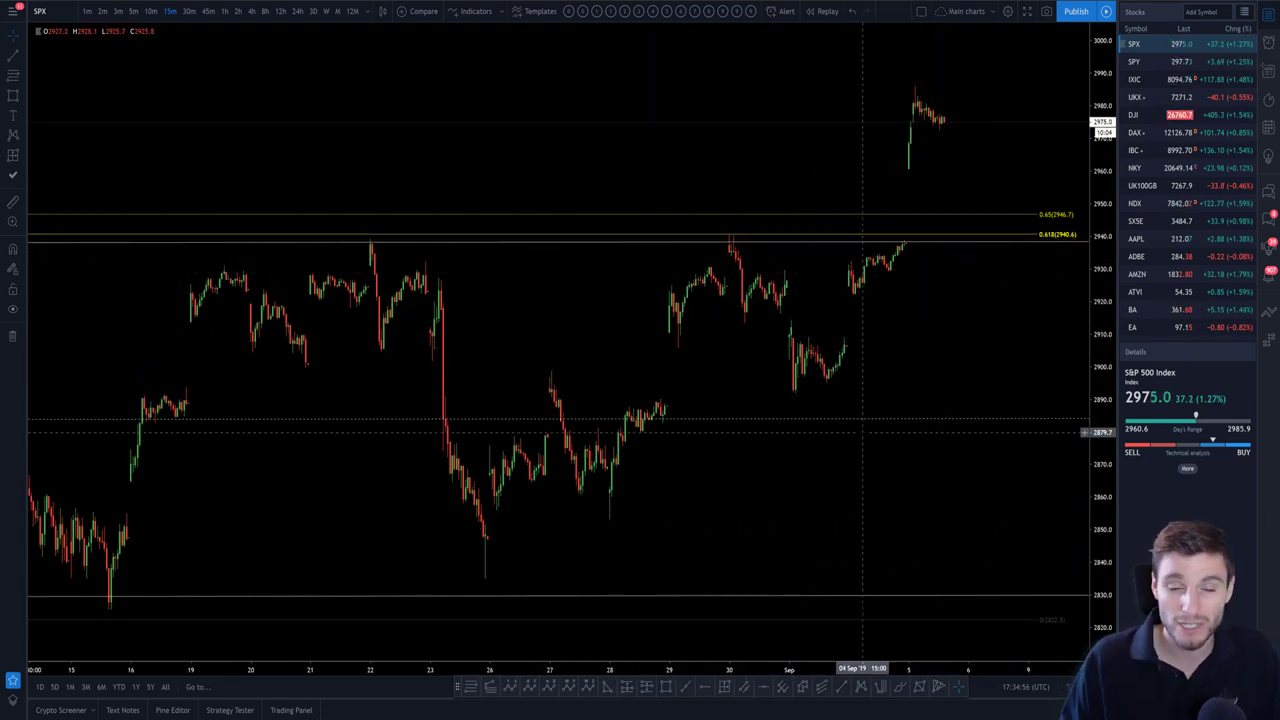
Load the Favs watchlist and reopen the XBTUSD chart to inspect price around the boxed crossing of the two channels.
click(1244, 11)
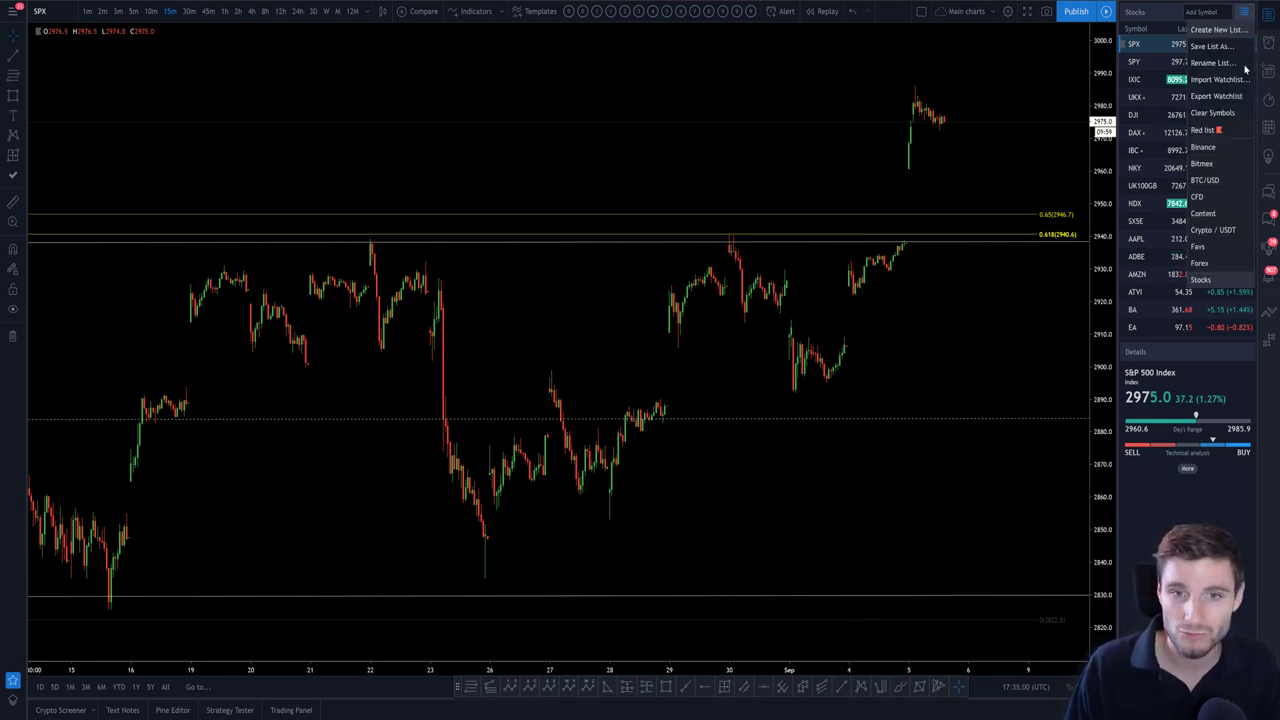
click(1203, 250)
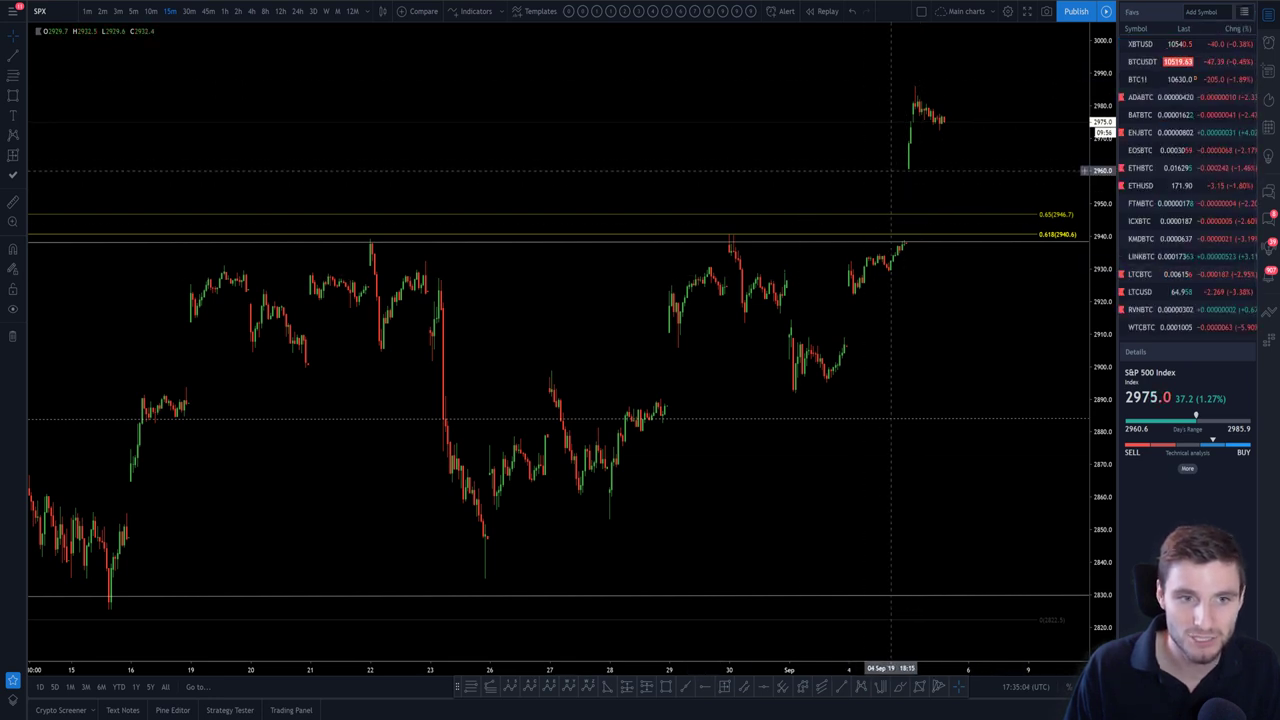
click(1140, 44)
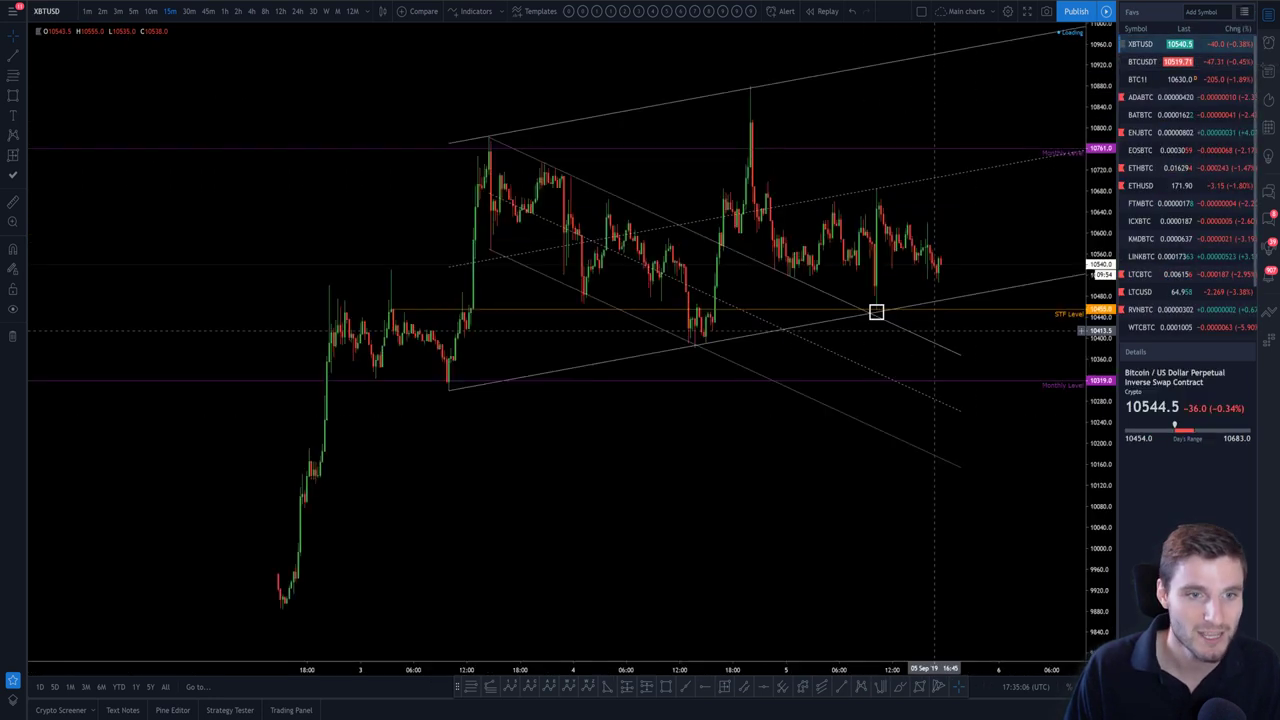
scroll(876, 253, up, 3)
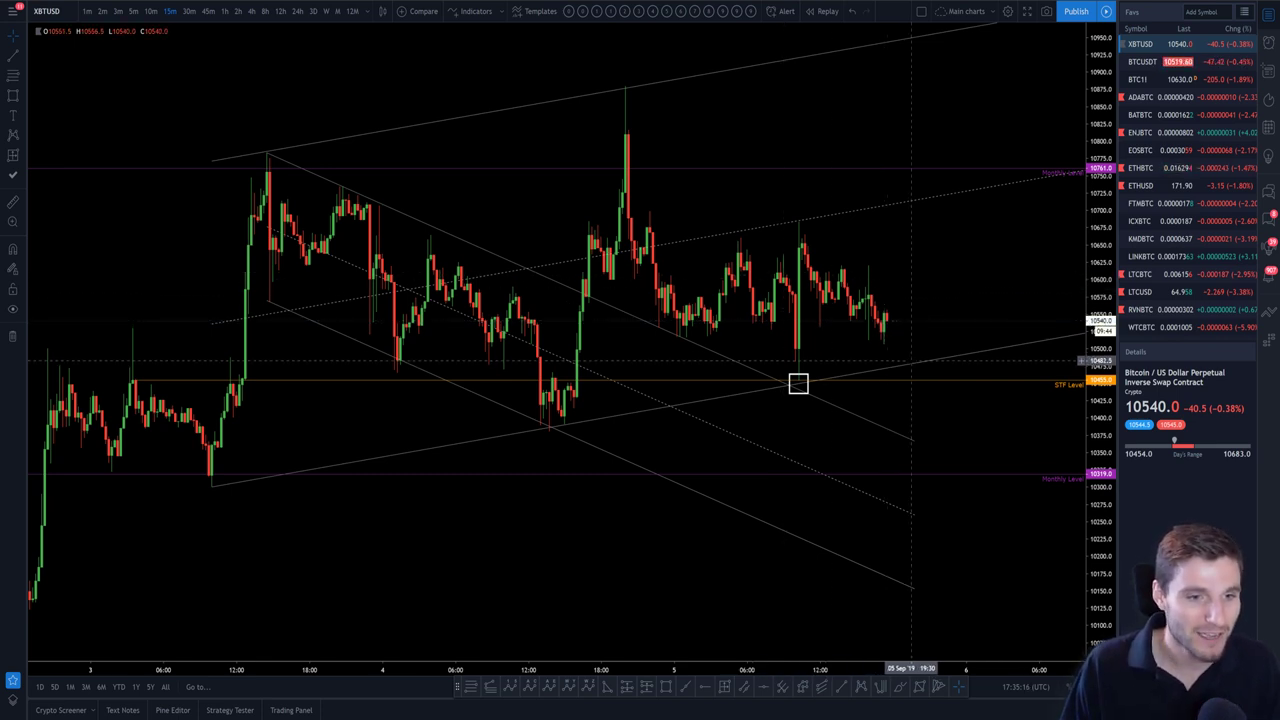
scroll(957, 297, right, 3)
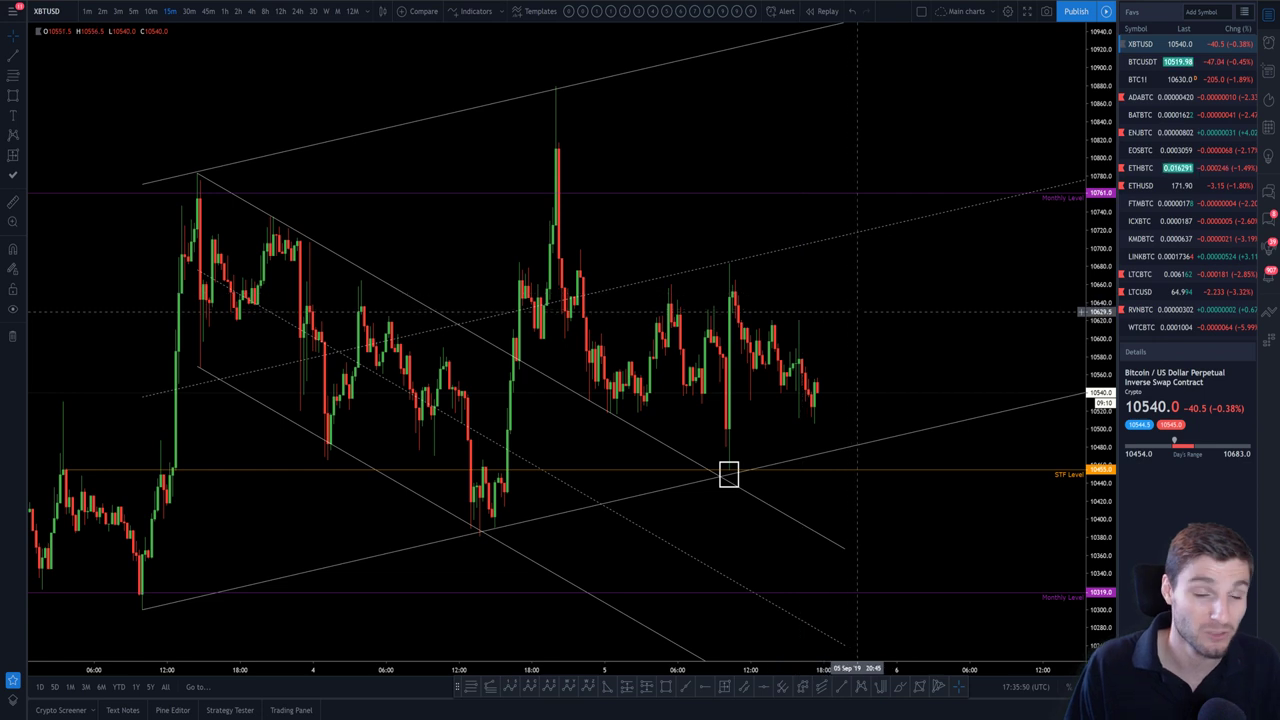
scroll(844, 337, left, 3)
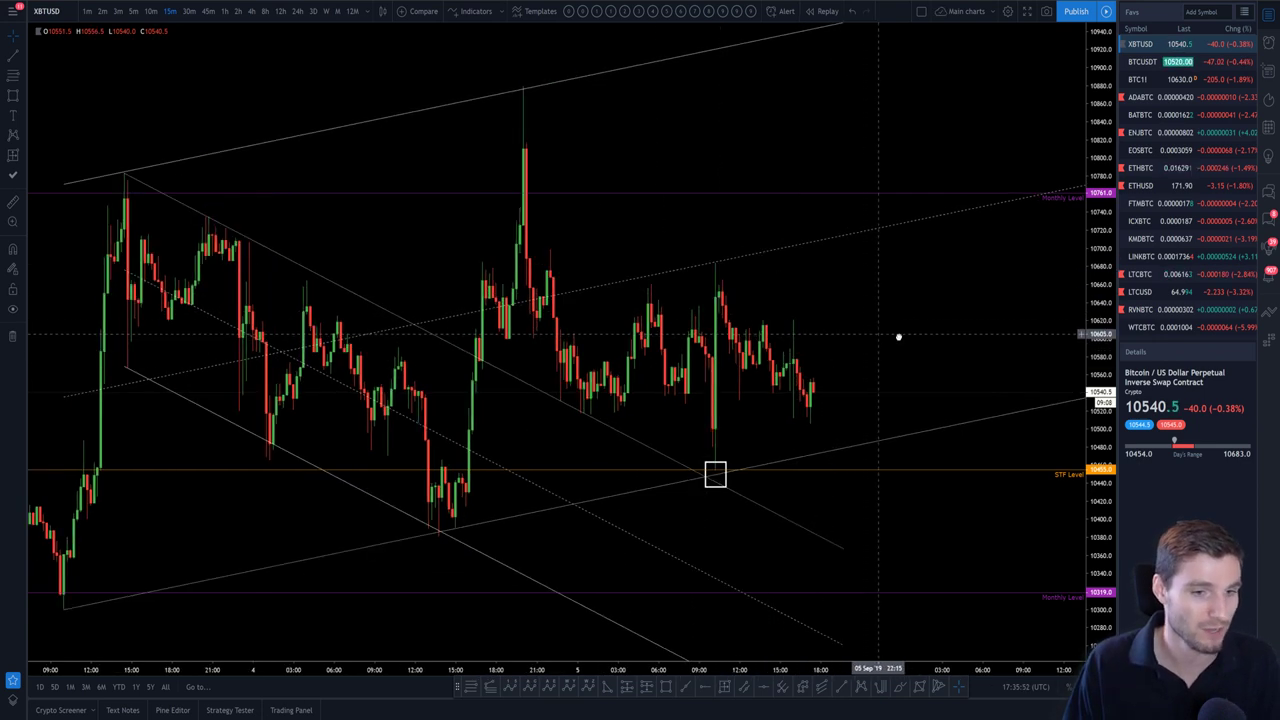
scroll(791, 387, up, 1)
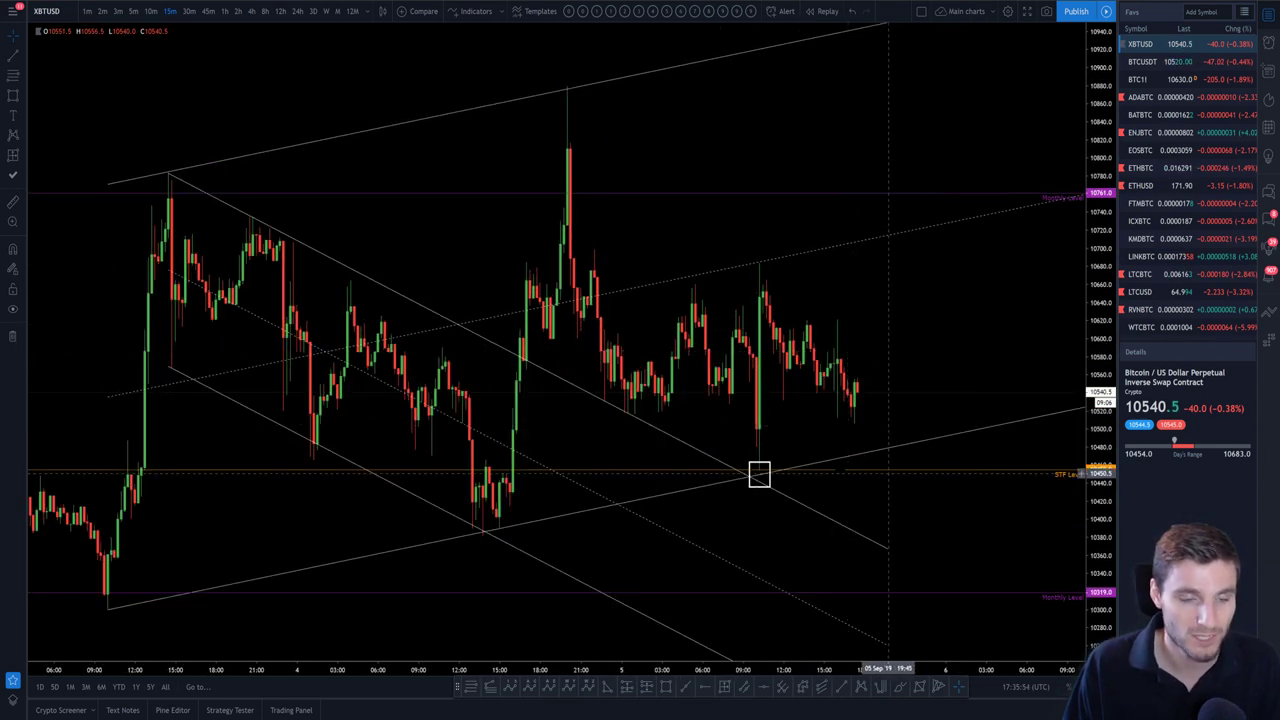
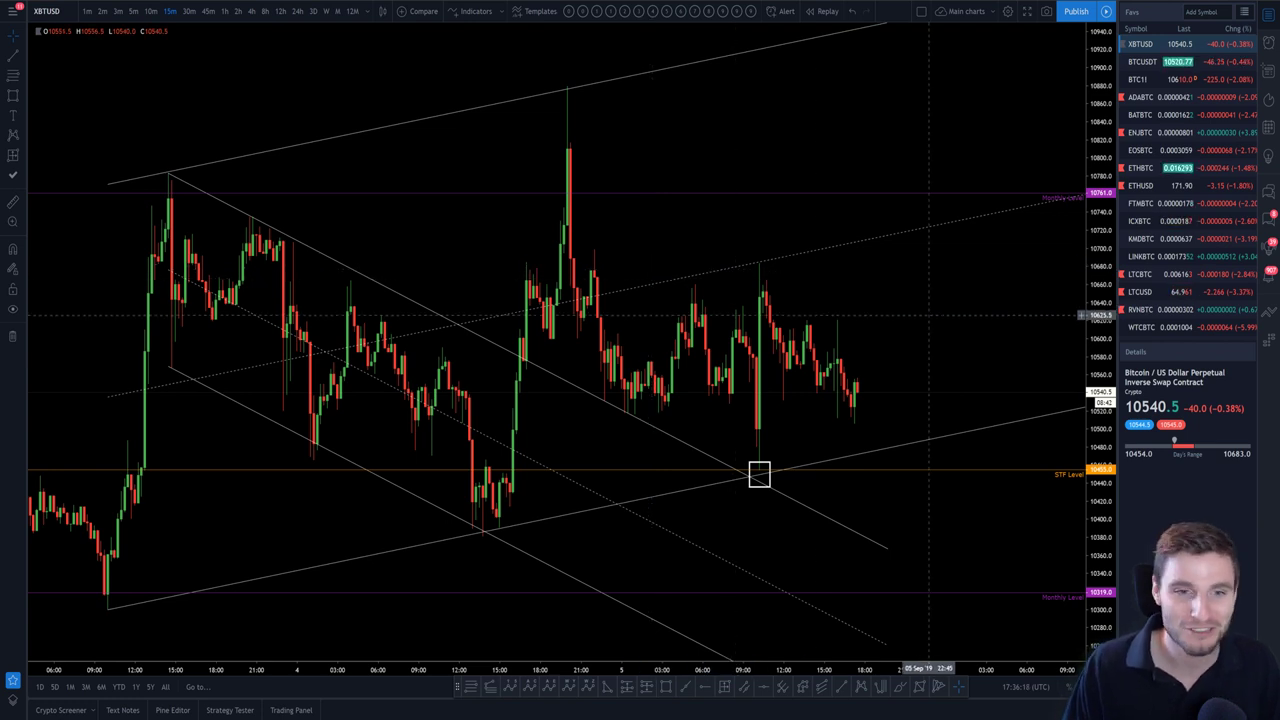
mouse_move(930, 315)
mouse_down()
mouse_move(908, 303)
mouse_move(968, 306)
mouse_move(945, 329)
mouse_up()
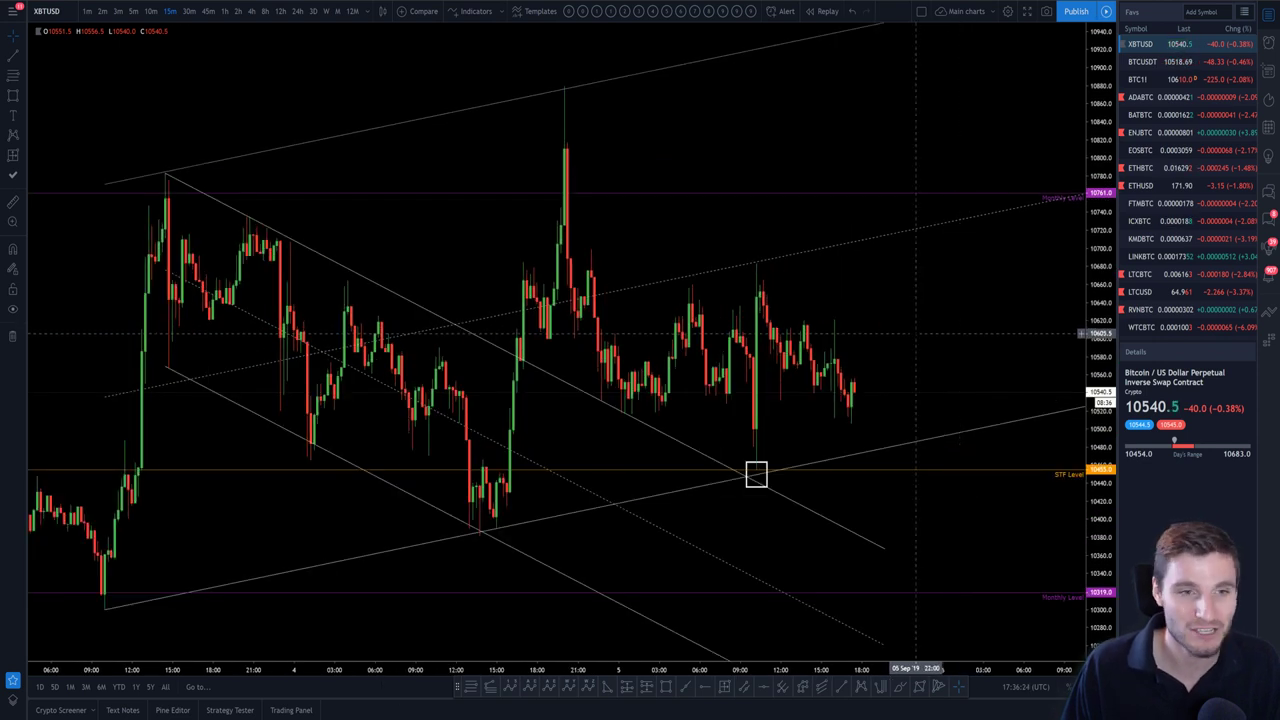
drag(930, 331, 952, 333)
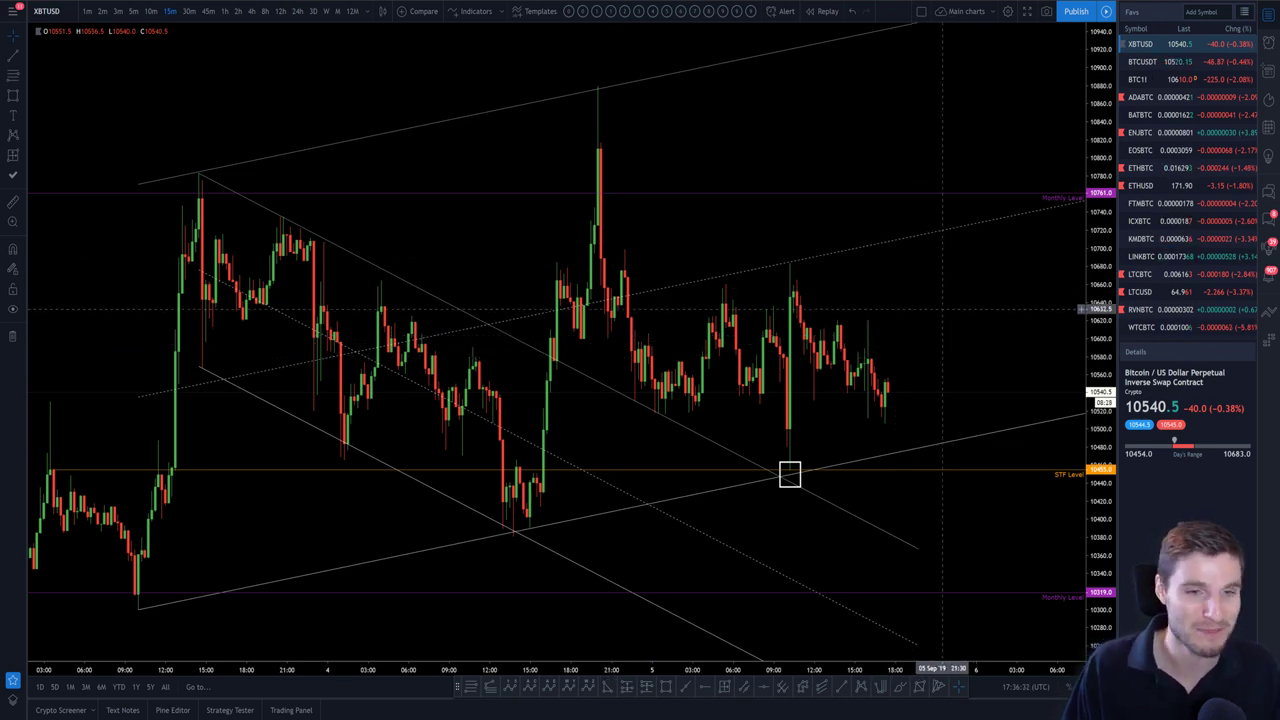
drag(789, 474, 832, 472)
scroll(863, 474, down, 1)
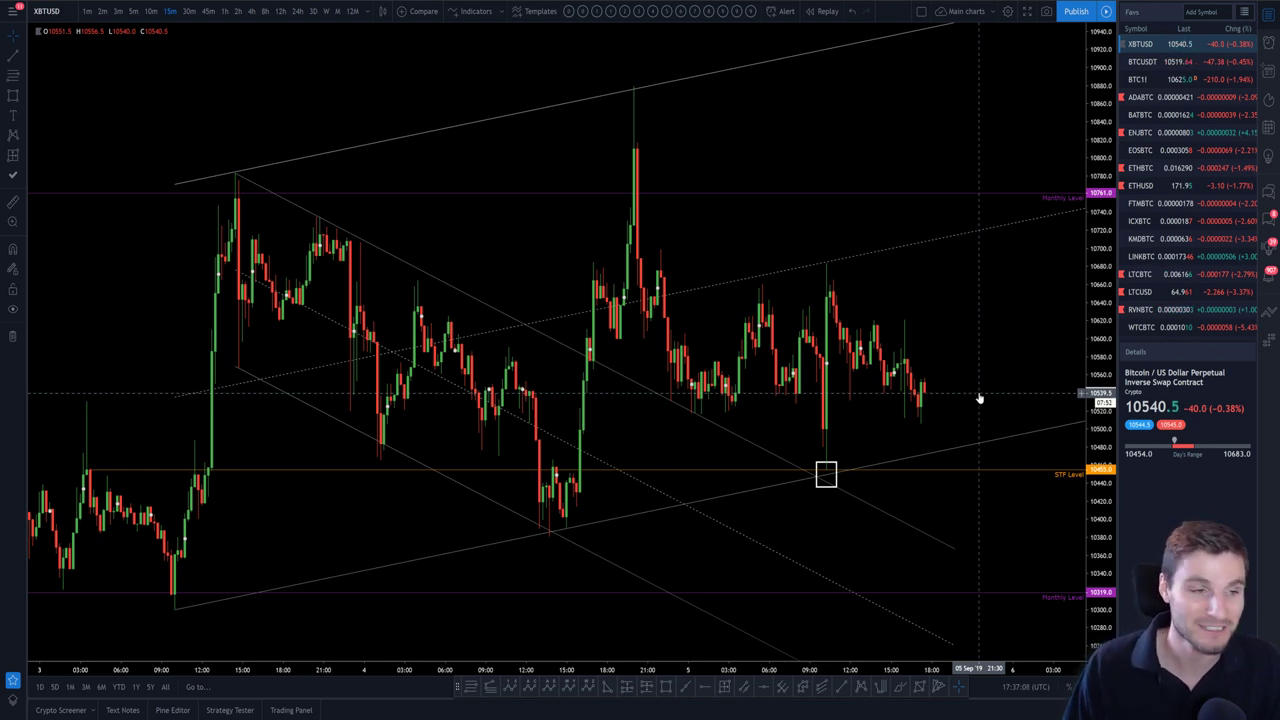
scroll(980, 390, right, 1)
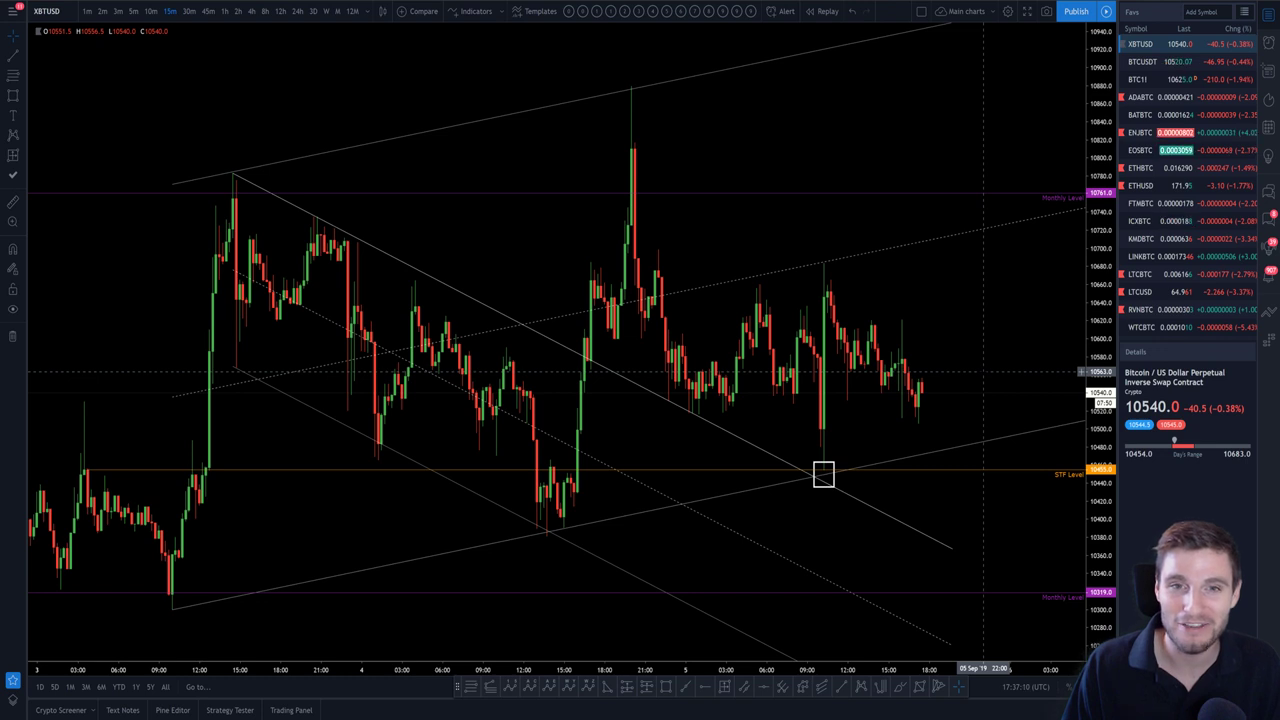
scroll(943, 368, up, 1)
scroll(945, 368, left, 3)
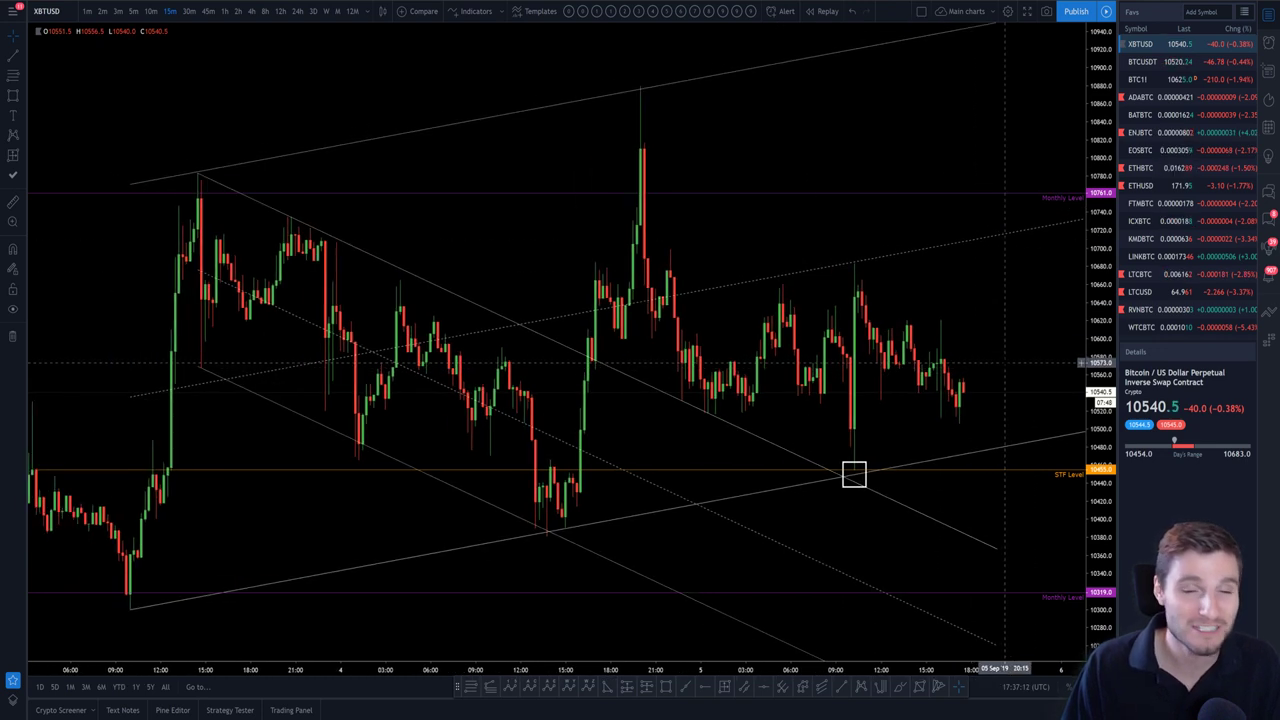